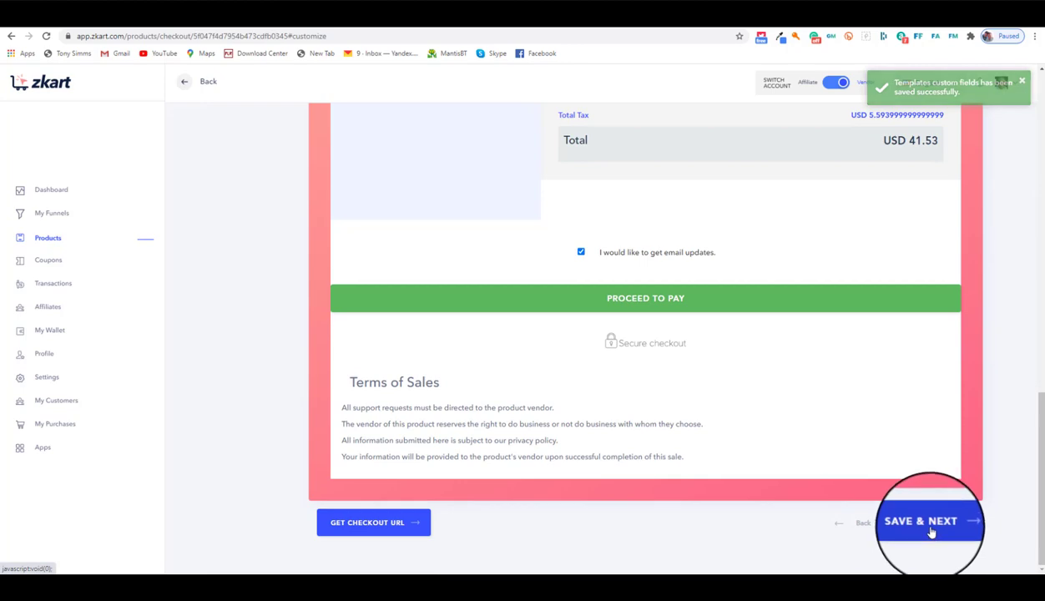
Save the checkout template customization and the success page, continuing to the tracking settings
{"action": "left_click", "coordinate": [931, 532]}
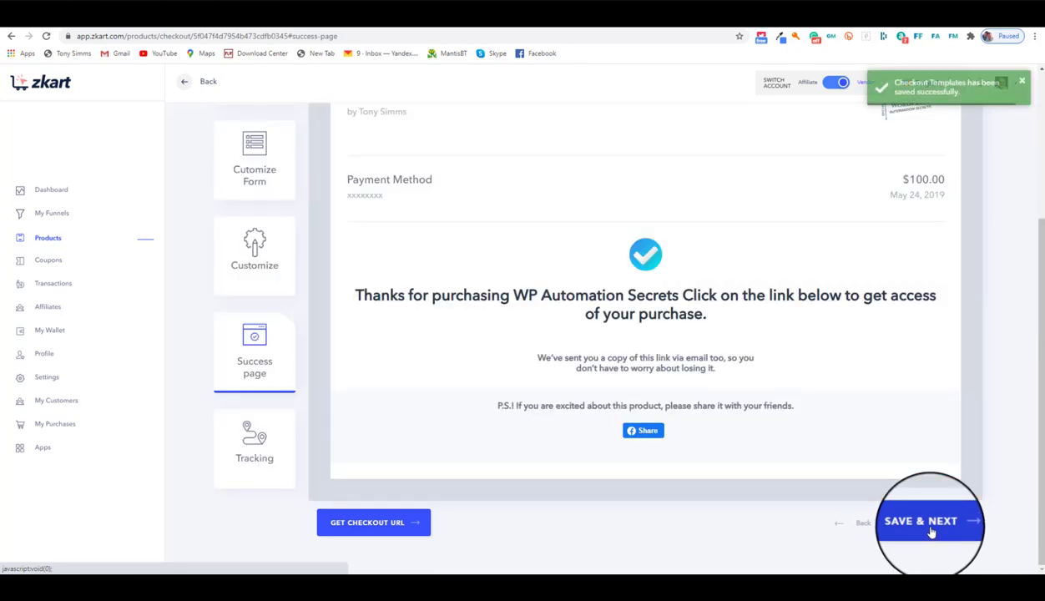
{"action": "scroll", "coordinate": [822, 443], "scroll_direction": "up", "scroll_amount": 3}
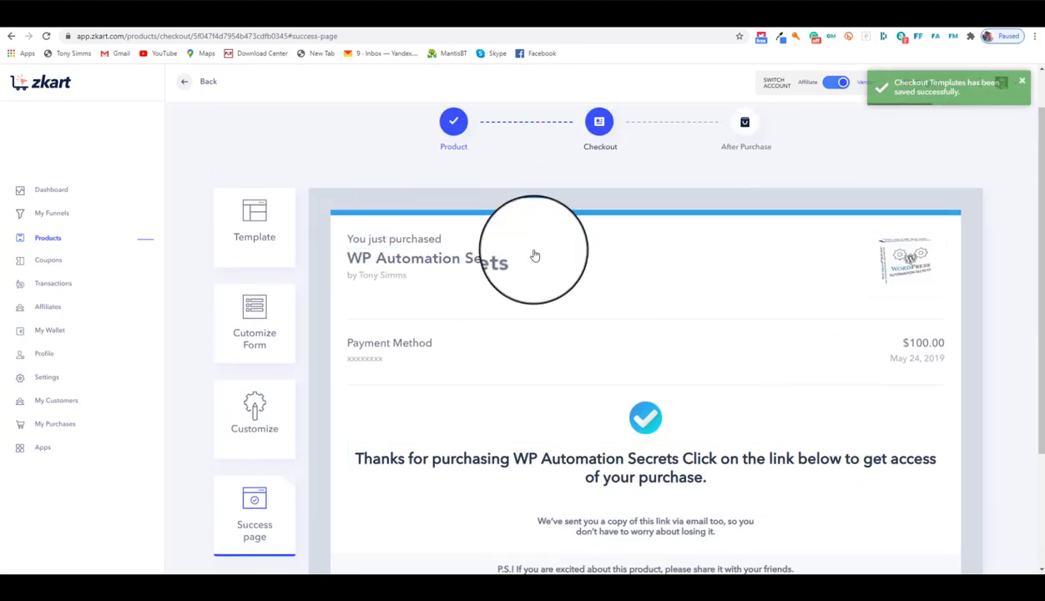
{"action": "scroll", "coordinate": [611, 264], "scroll_direction": "down", "scroll_amount": 2}
{"action": "scroll", "coordinate": [611, 264], "scroll_direction": "down", "scroll_amount": 1}
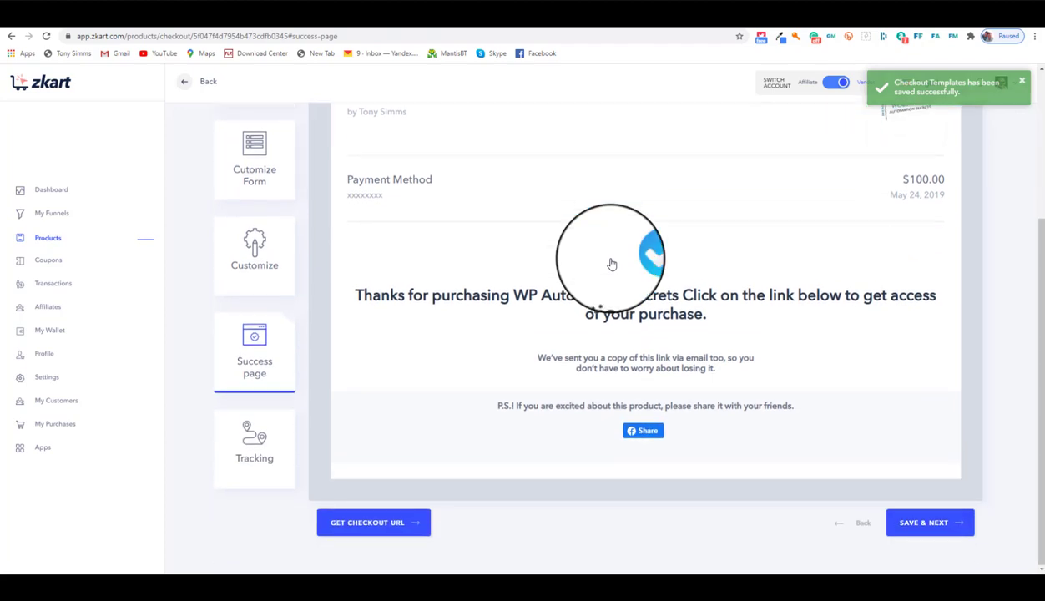
{"action": "left_click", "coordinate": [931, 523]}
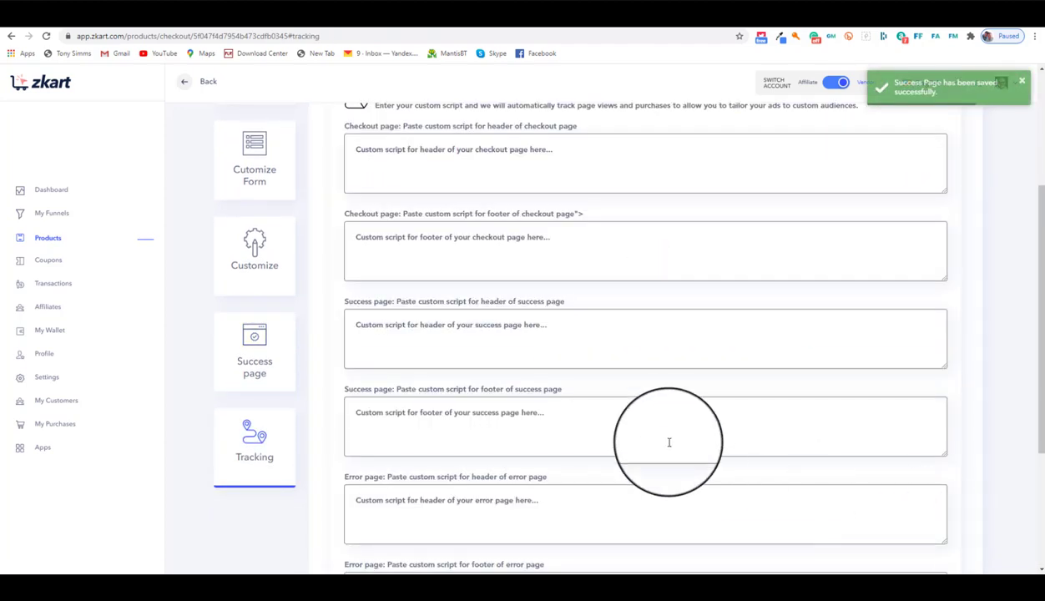
Switch to Google Analytics and copy the complete Global Site Tag (gtag.js) snippet of the property
{"action": "scroll", "coordinate": [668, 428], "scroll_direction": "up", "scroll_amount": 3}
{"action": "scroll", "coordinate": [668, 428], "scroll_direction": "down", "scroll_amount": 2}
{"action": "scroll", "coordinate": [668, 428], "scroll_direction": "up", "scroll_amount": 2}
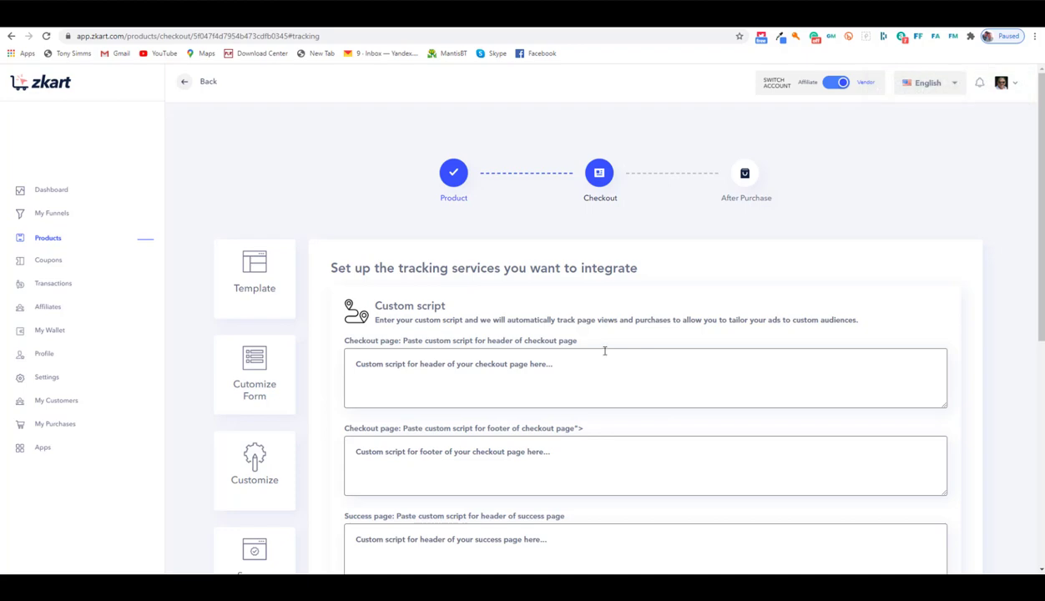
{"action": "scroll", "coordinate": [597, 367], "scroll_direction": "down", "scroll_amount": 5}
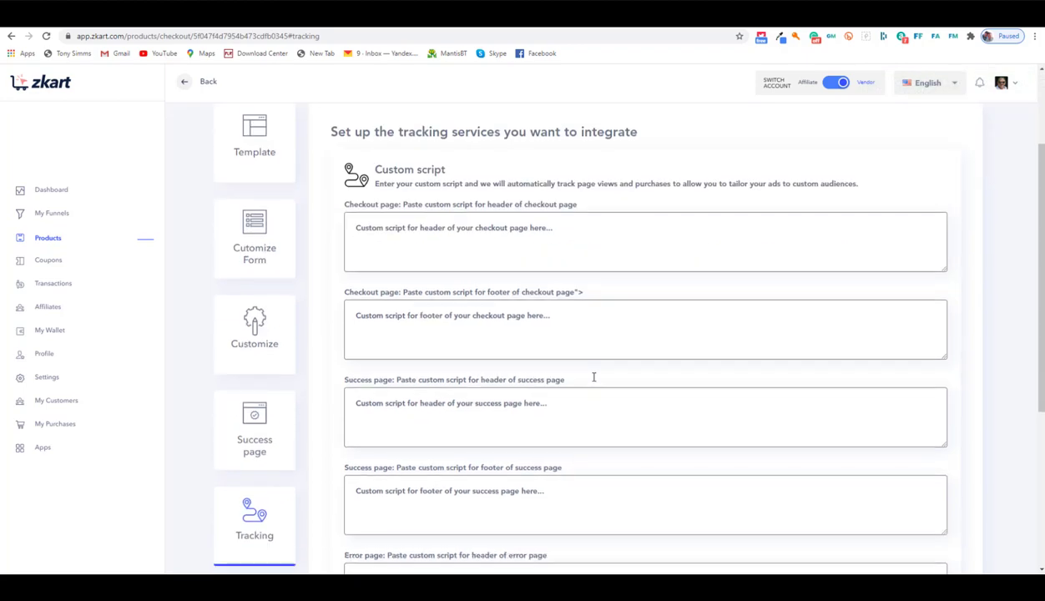
{"action": "scroll", "coordinate": [594, 377], "scroll_direction": "up", "scroll_amount": 5}
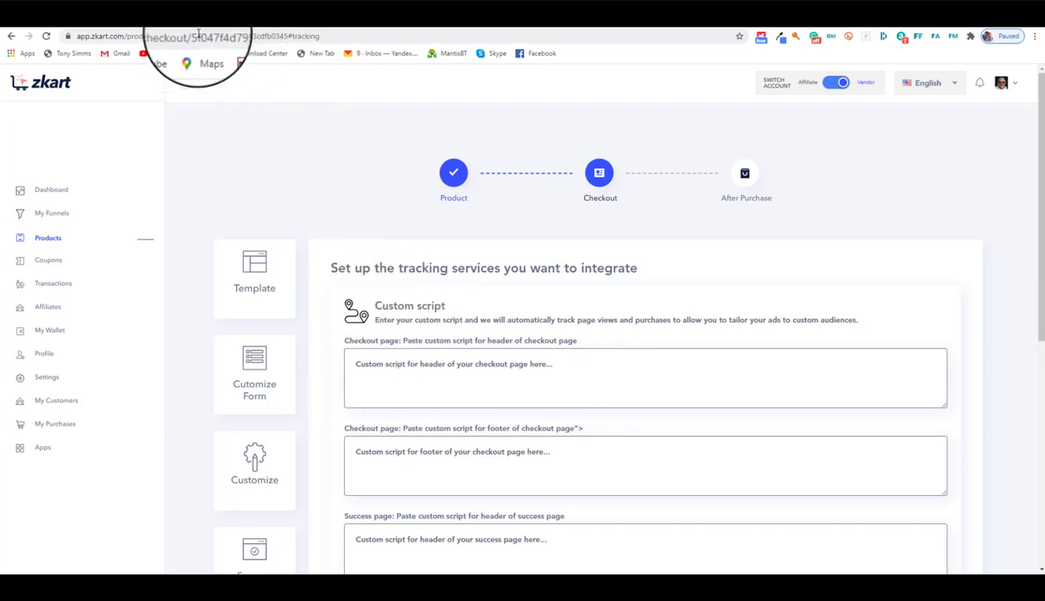
{"action": "left_click", "coordinate": [173, 19]}
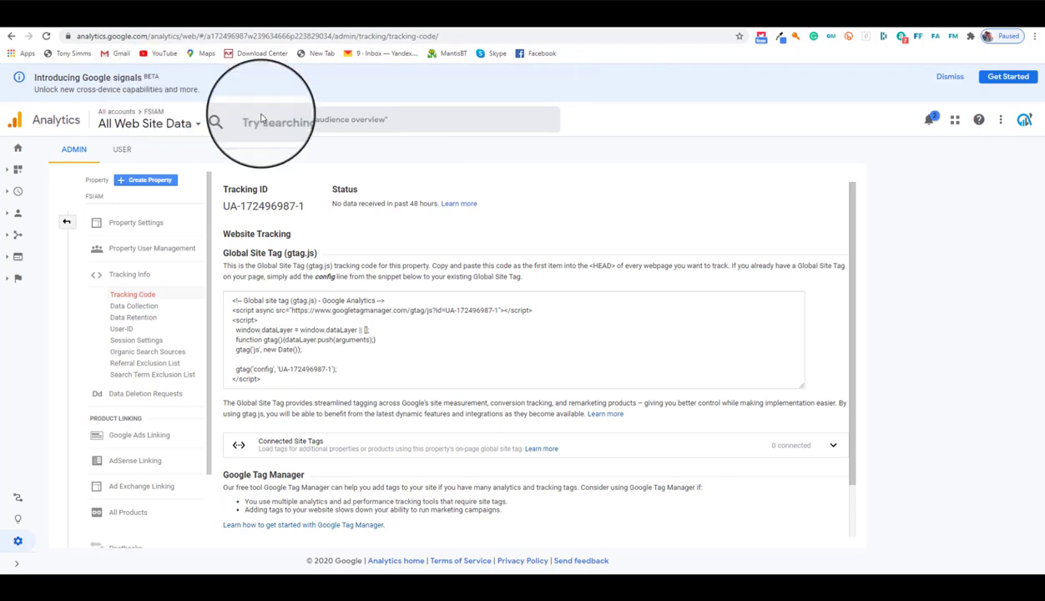
{"action": "left_click_drag", "start_coordinate": [263, 379], "coordinate": [228, 300]}
{"action": "key", "text": "ctrl+c"}
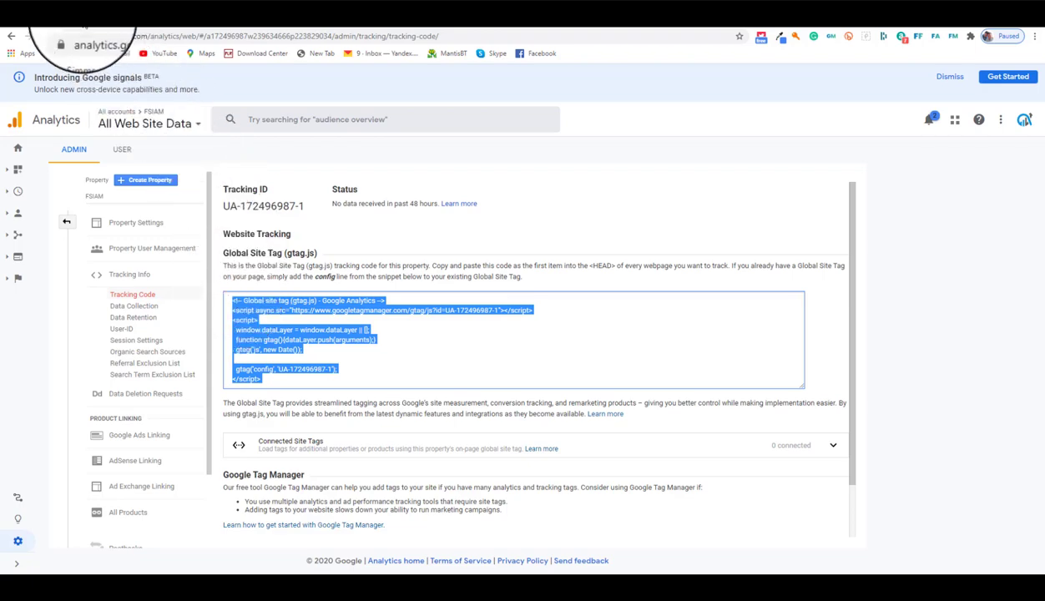
Return to zkart and paste the copied Google Analytics tag as the custom script for the checkout page header
{"action": "left_click", "coordinate": [60, 27]}
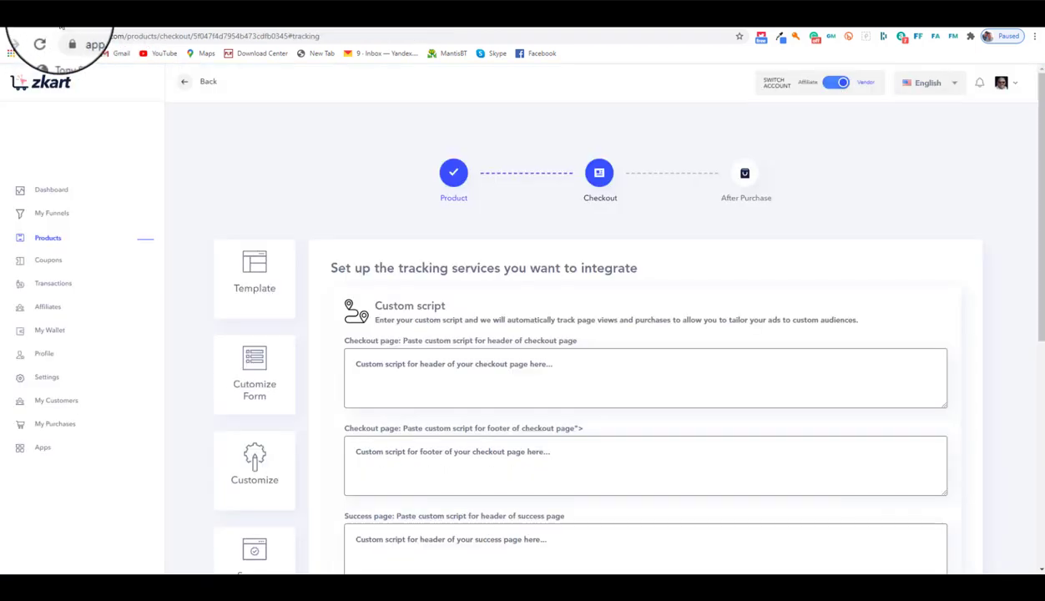
{"action": "left_click", "coordinate": [570, 377]}
{"action": "key", "text": "ctrl+v"}
{"action": "scroll", "coordinate": [574, 383], "scroll_direction": "up", "scroll_amount": 3}
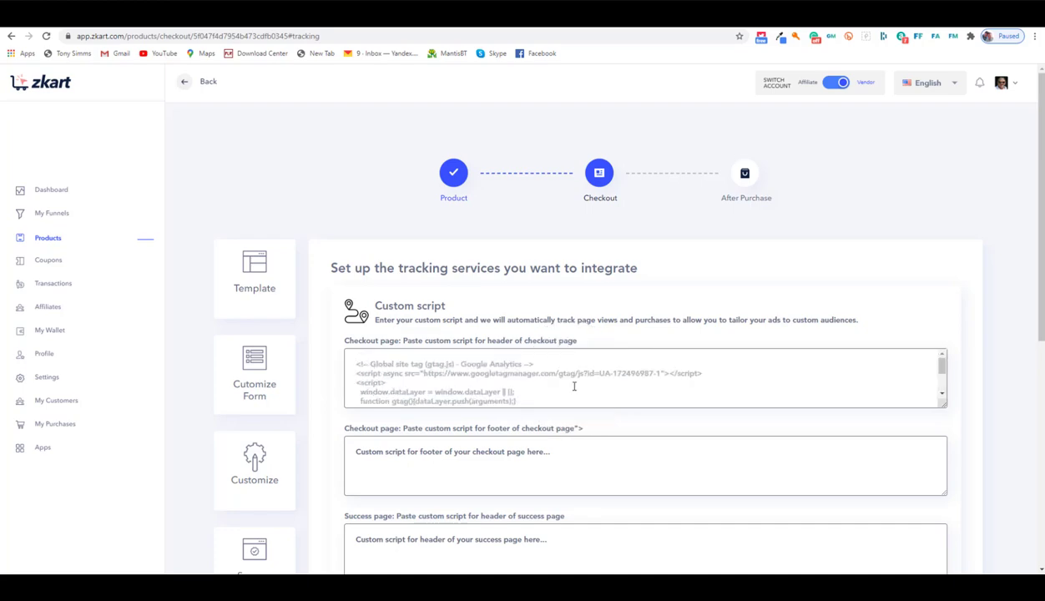
Look over the remaining success and error page script fields, and save the tracking settings to reach the After Purchase stage
{"action": "scroll", "coordinate": [460, 382], "scroll_direction": "down", "scroll_amount": 6}
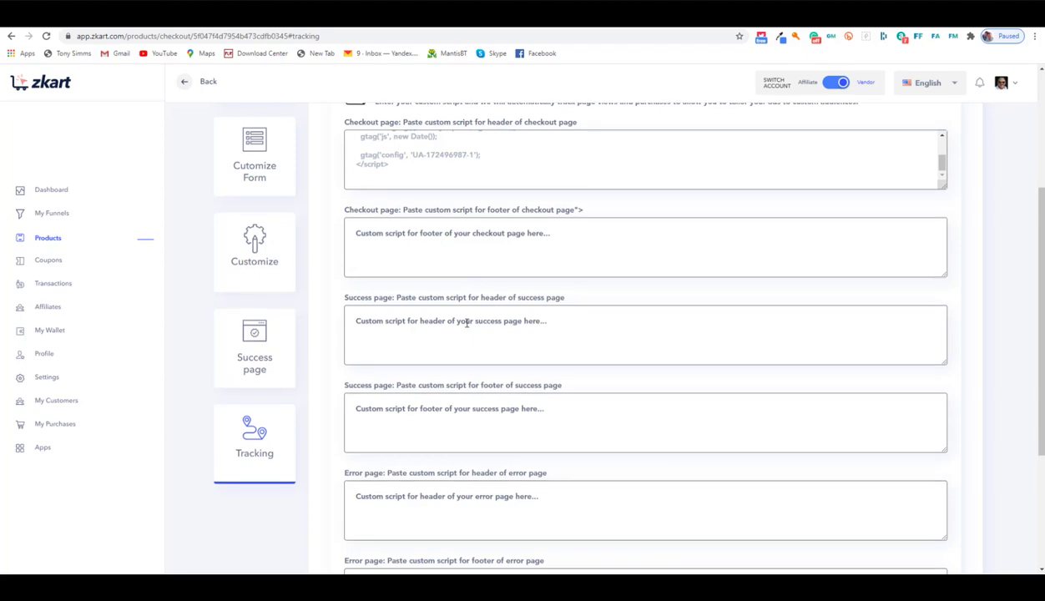
{"action": "scroll", "coordinate": [454, 322], "scroll_direction": "down", "scroll_amount": 2}
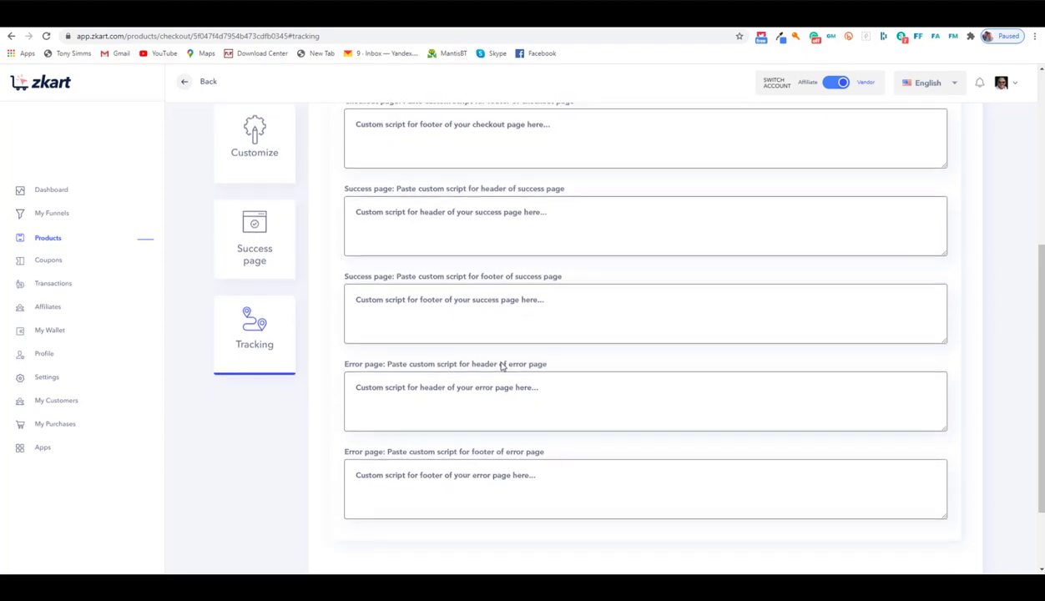
{"action": "scroll", "coordinate": [467, 361], "scroll_direction": "down", "scroll_amount": 2}
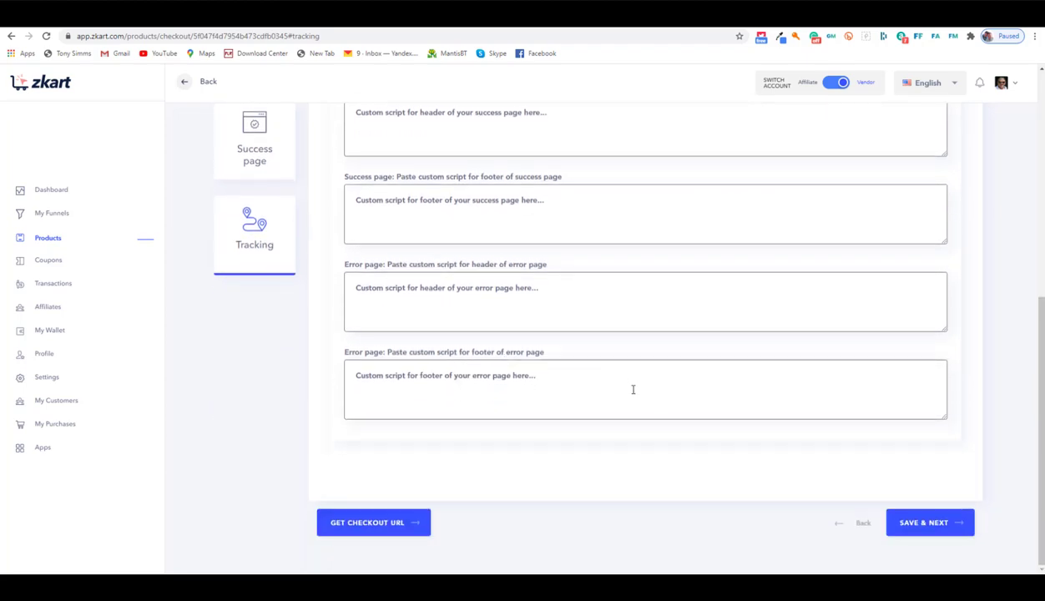
{"action": "scroll", "coordinate": [633, 390], "scroll_direction": "up", "scroll_amount": 4}
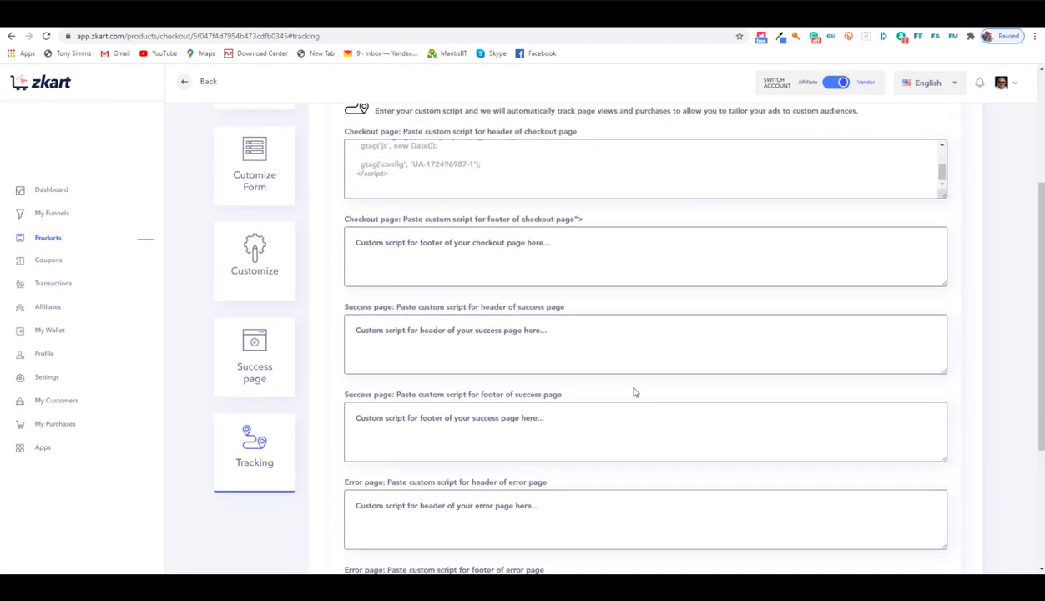
{"action": "scroll", "coordinate": [634, 392], "scroll_direction": "down", "scroll_amount": 4}
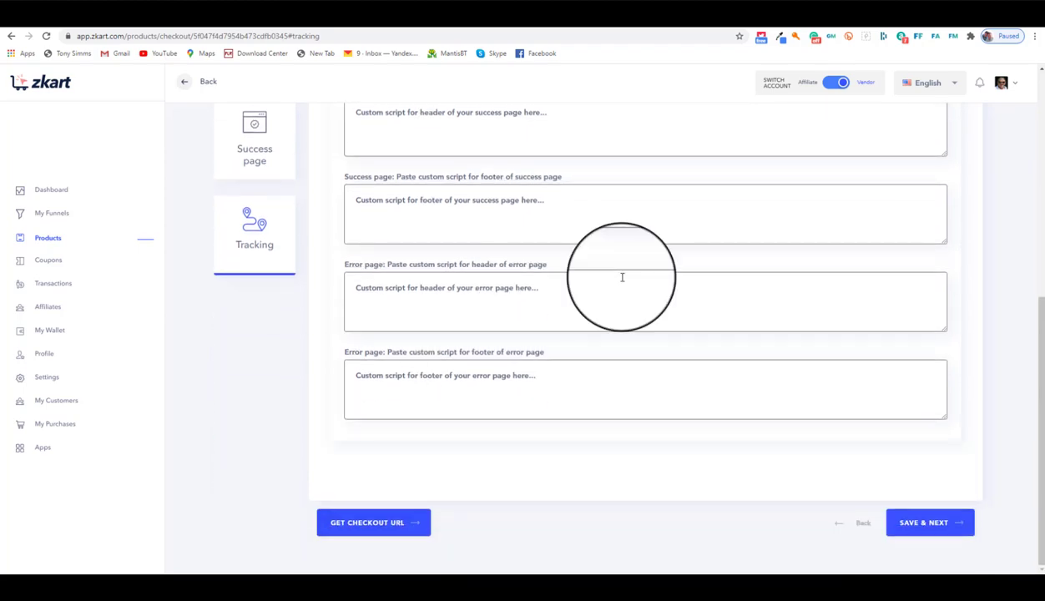
{"action": "left_click", "coordinate": [927, 532]}
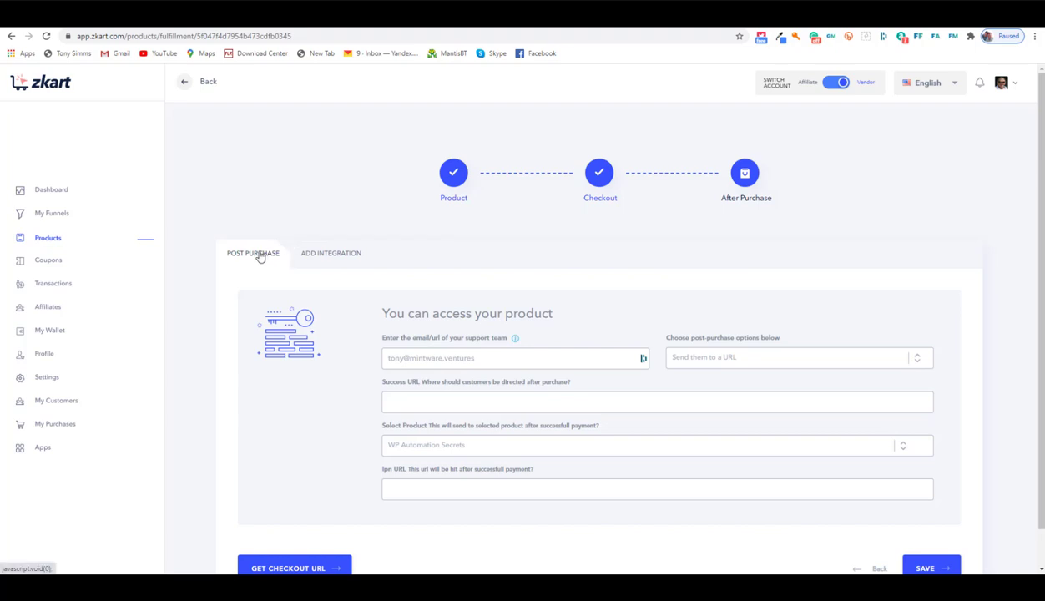
Set the post-purchase option to send customers to the customized success page
{"action": "scroll", "coordinate": [260, 257], "scroll_direction": "down", "scroll_amount": 1}
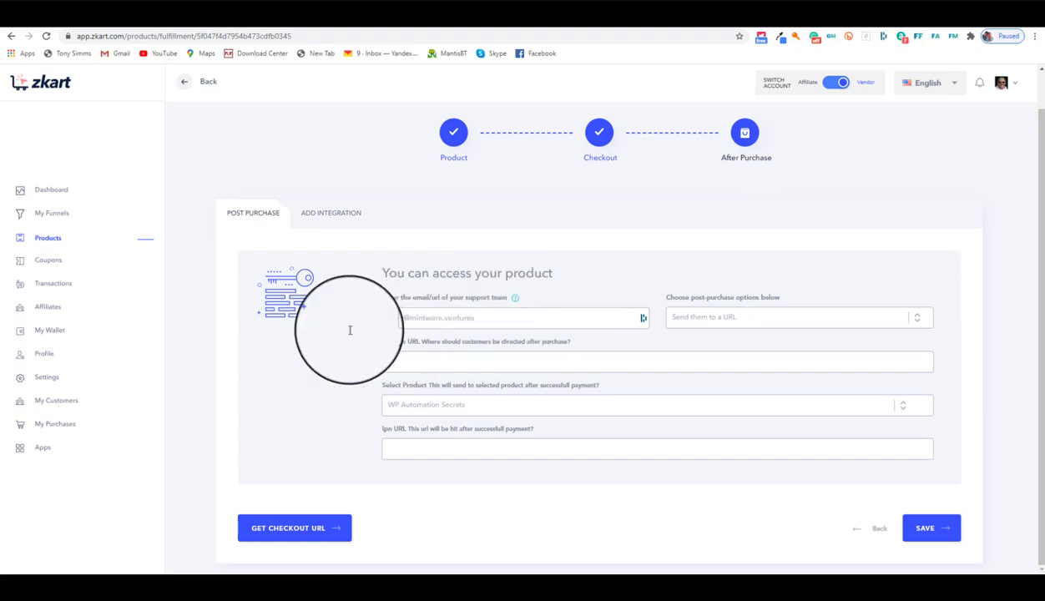
{"action": "left_click", "coordinate": [754, 324]}
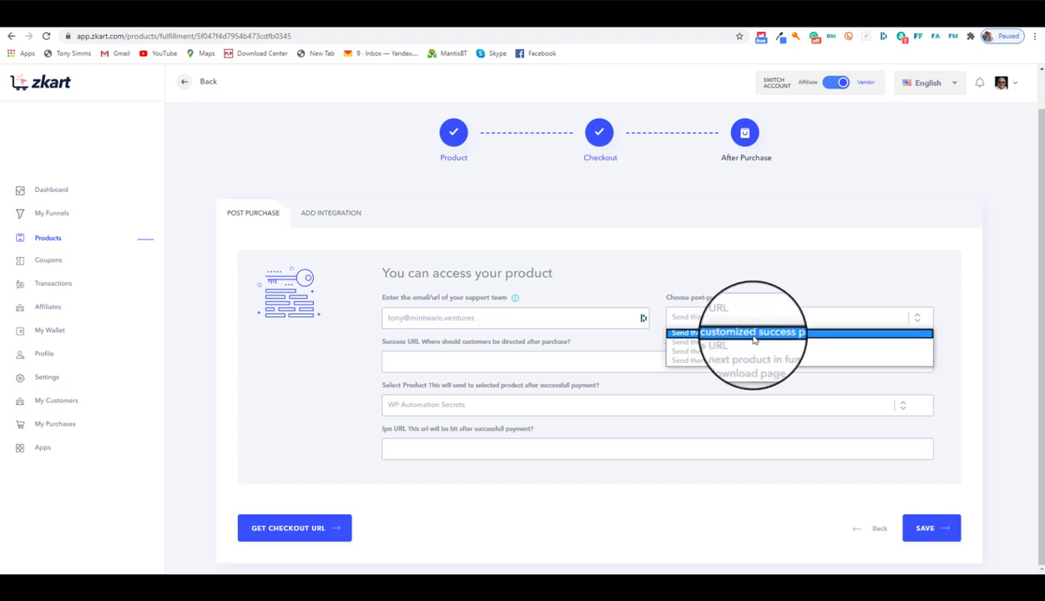
{"action": "left_click", "coordinate": [755, 334]}
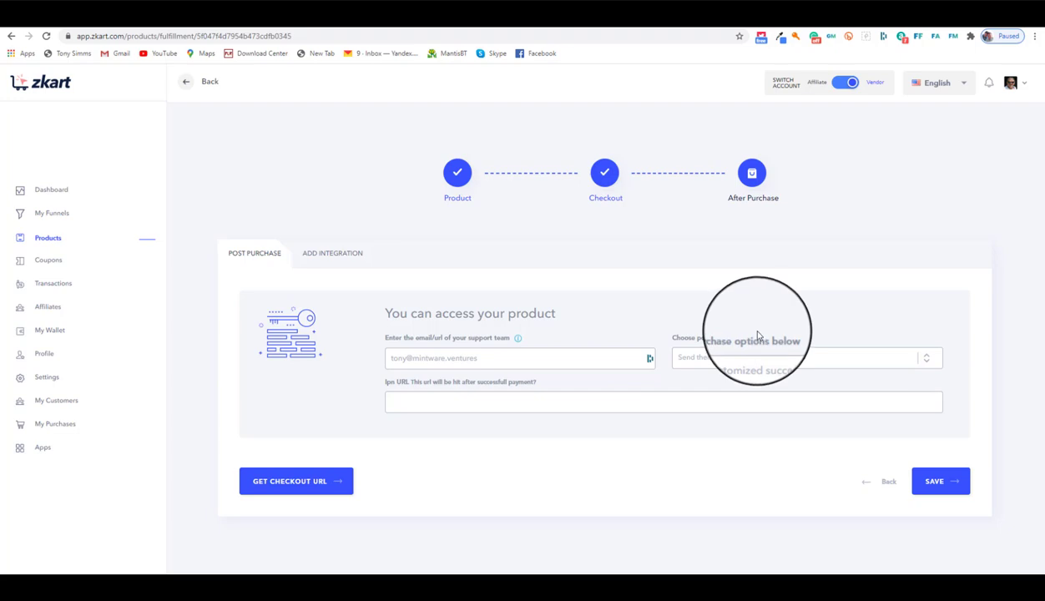
{"action": "left_click", "coordinate": [734, 360]}
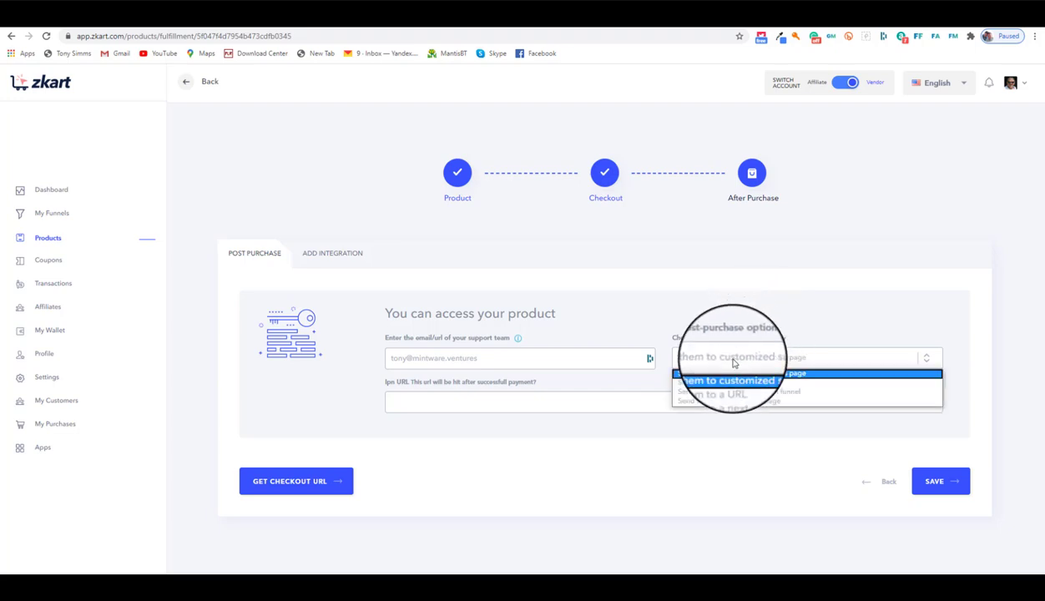
{"action": "left_click", "coordinate": [725, 384]}
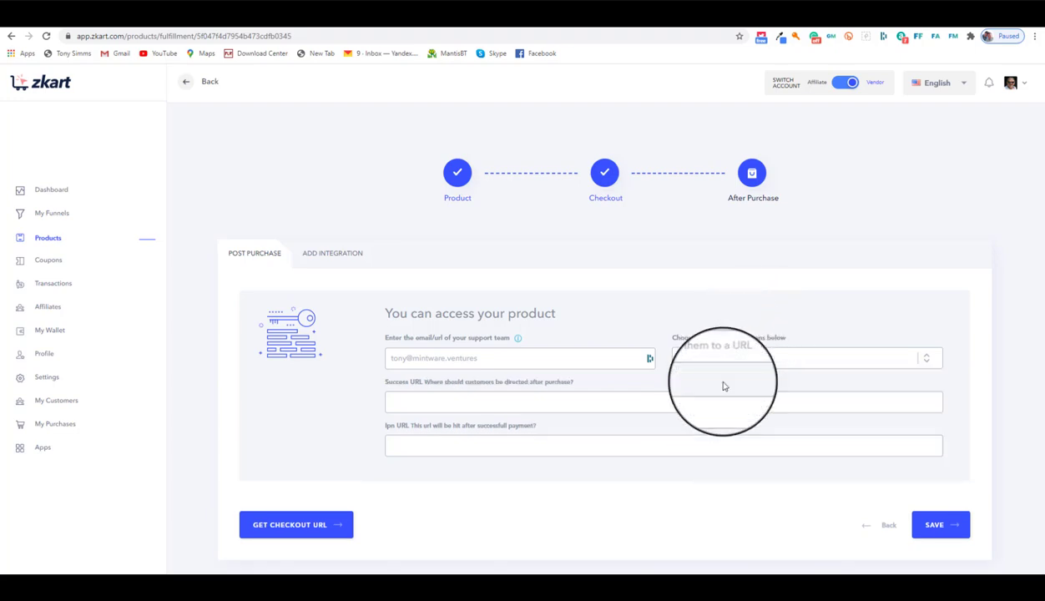
{"action": "left_click", "coordinate": [447, 399]}
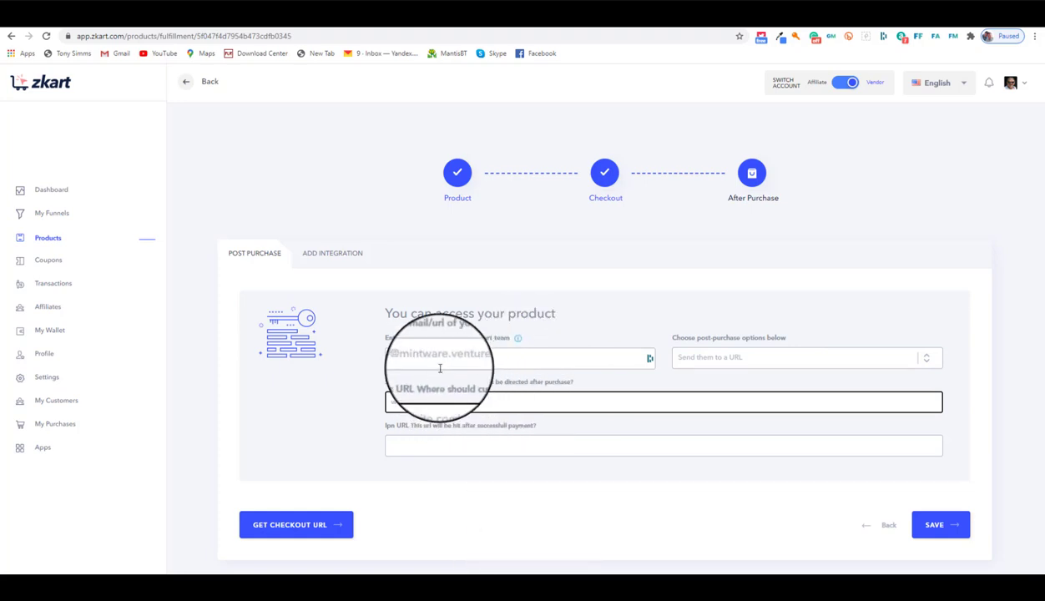
Change the post-purchase option to a next product in funnel, with WP Automation Secrets as the selected product
{"action": "left_click", "coordinate": [700, 357]}
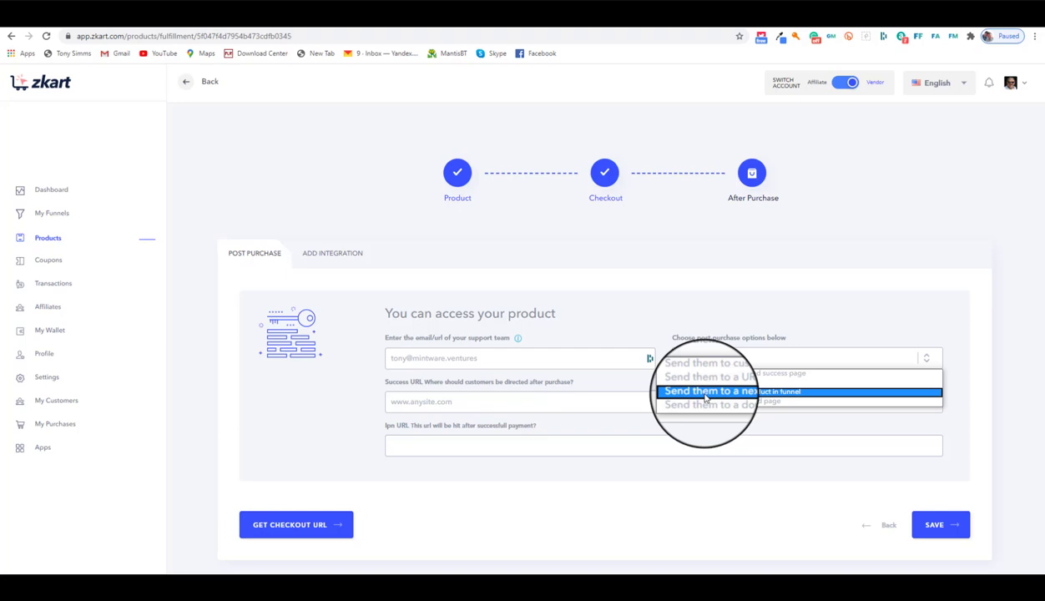
{"action": "left_click", "coordinate": [706, 390]}
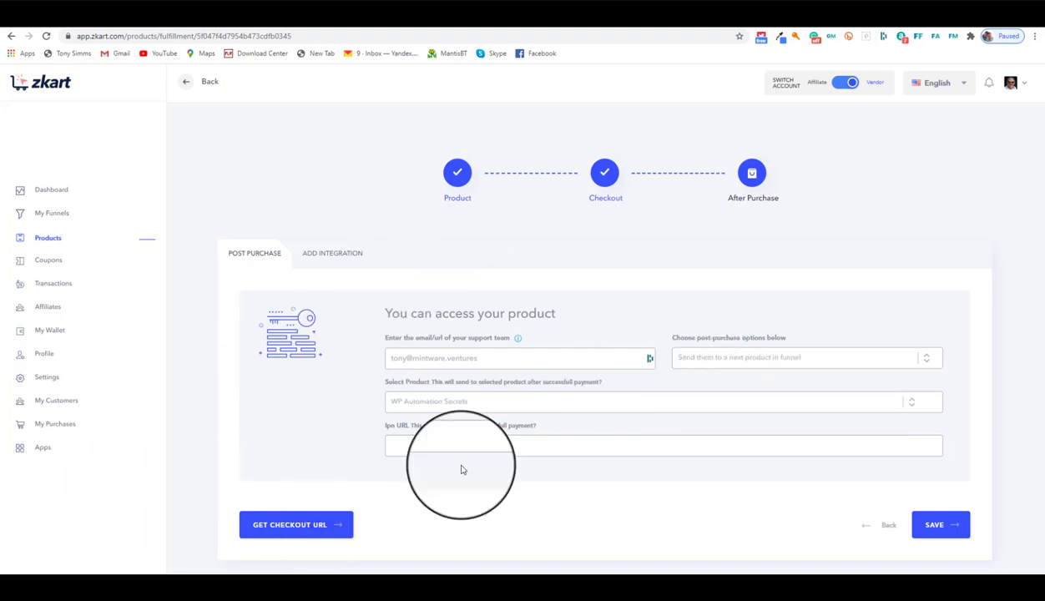
{"action": "left_click", "coordinate": [491, 402]}
{"action": "left_click", "coordinate": [456, 418]}
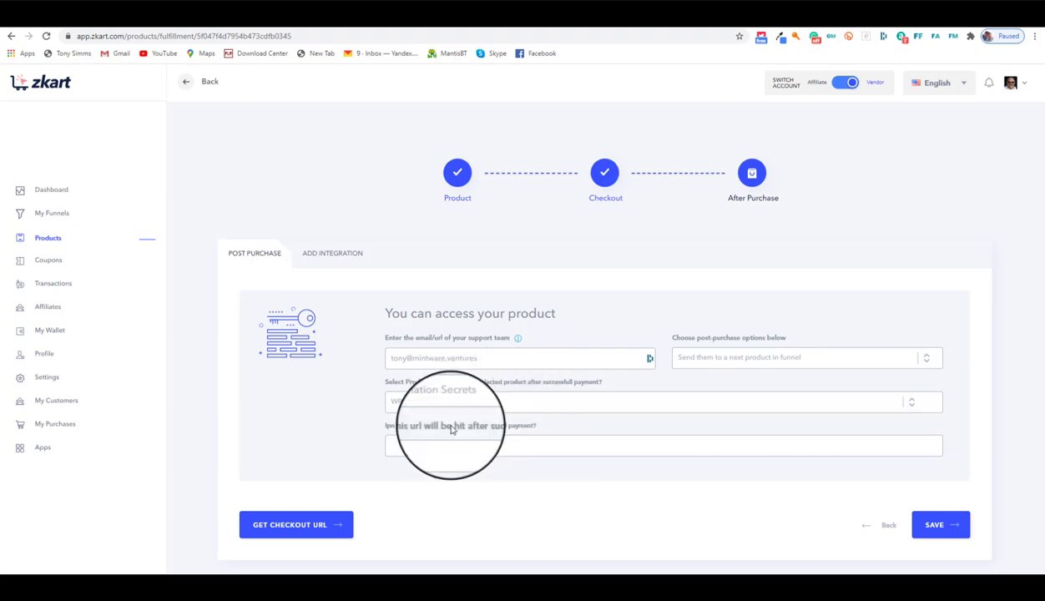
Change the post-purchase option to send customers to a download page and view its product and bump asset upload areas
{"action": "left_click", "coordinate": [729, 360]}
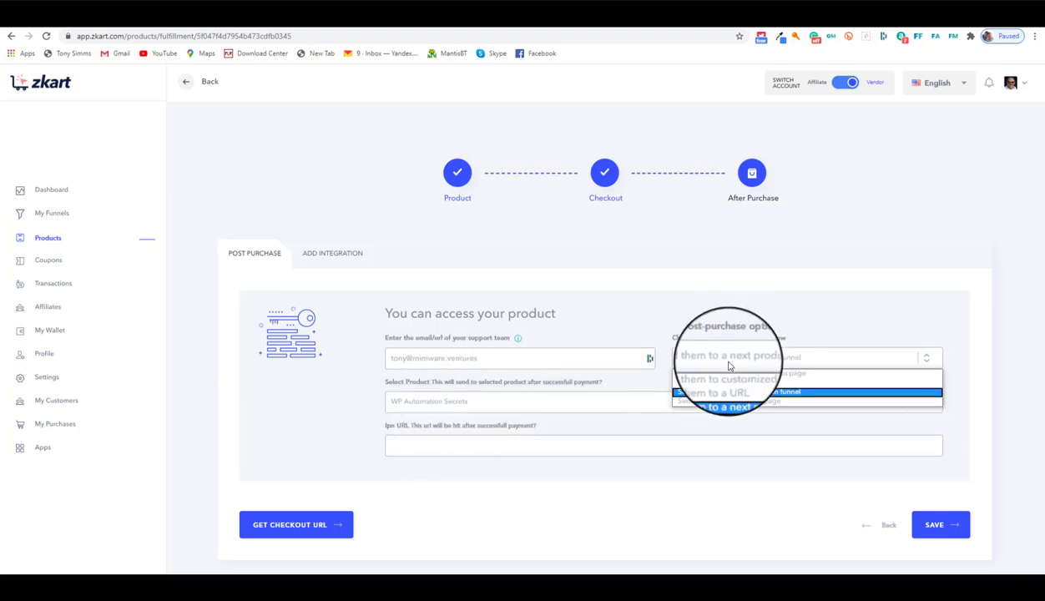
{"action": "left_click", "coordinate": [708, 403]}
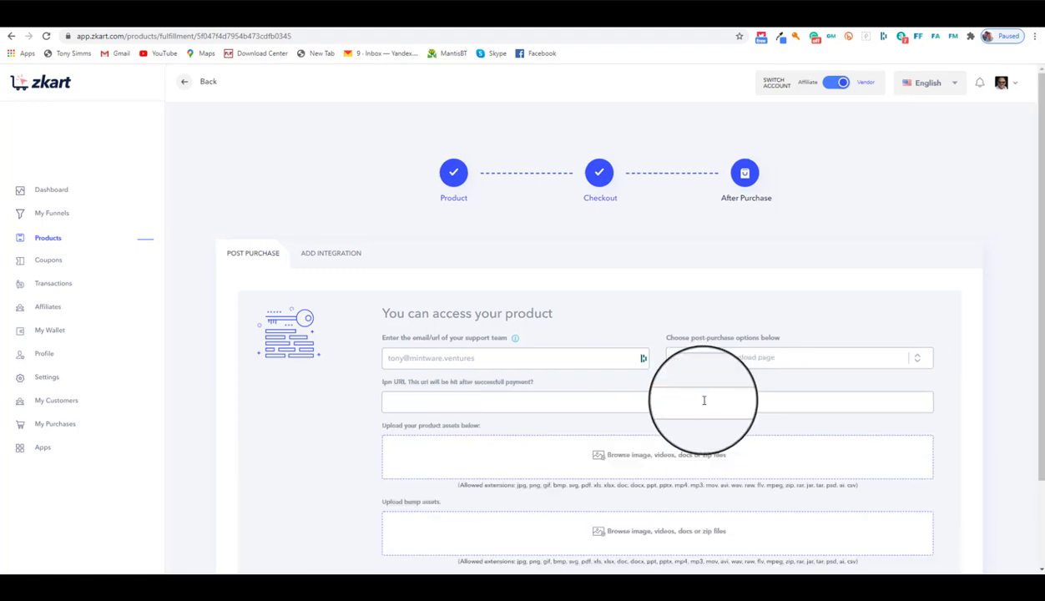
{"action": "scroll", "coordinate": [333, 438], "scroll_direction": "down", "scroll_amount": 3}
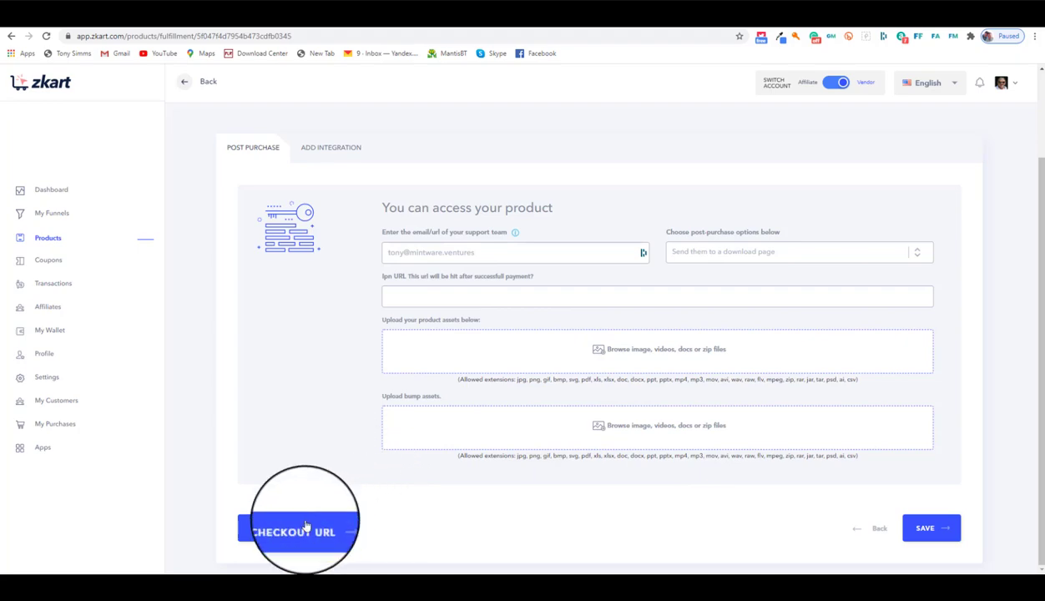
Set the post-purchase option back to the customized success page, leaving the IPN URL empty
{"action": "left_click", "coordinate": [695, 251]}
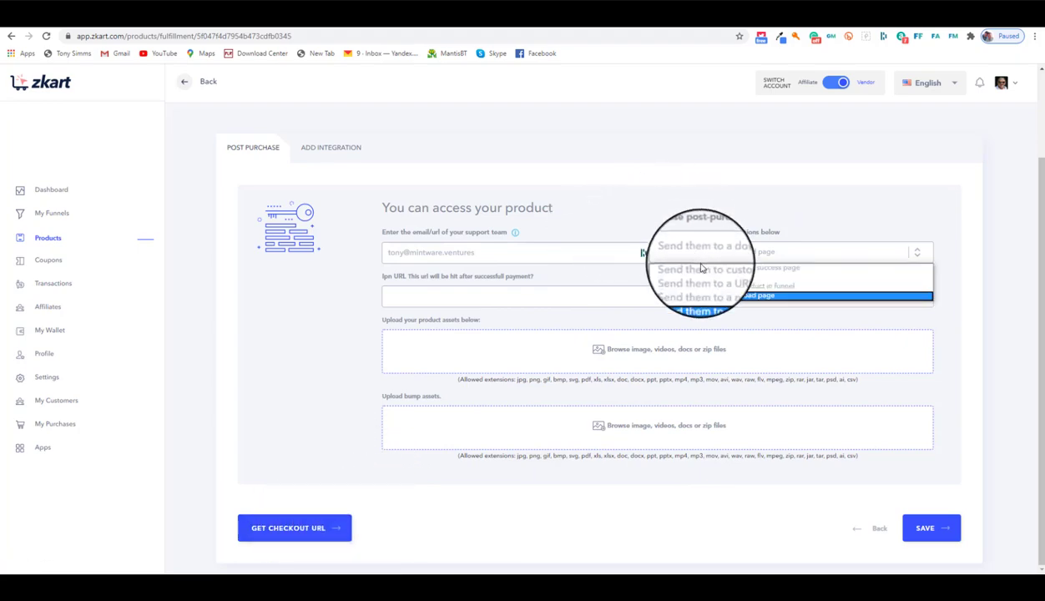
{"action": "left_click", "coordinate": [701, 268]}
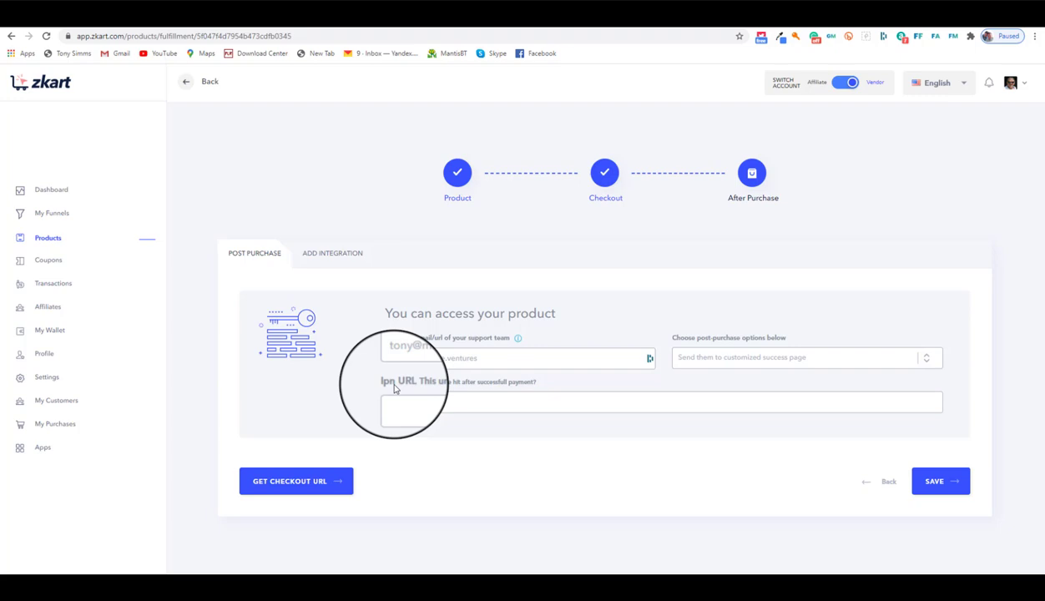
{"action": "left_click", "coordinate": [411, 403]}
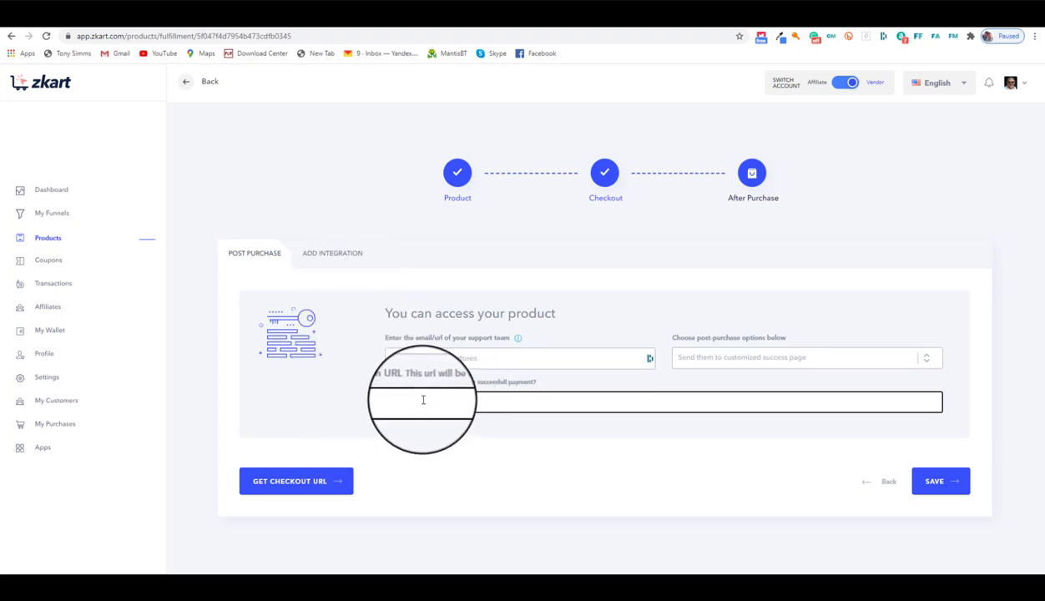
{"action": "left_click", "coordinate": [690, 358]}
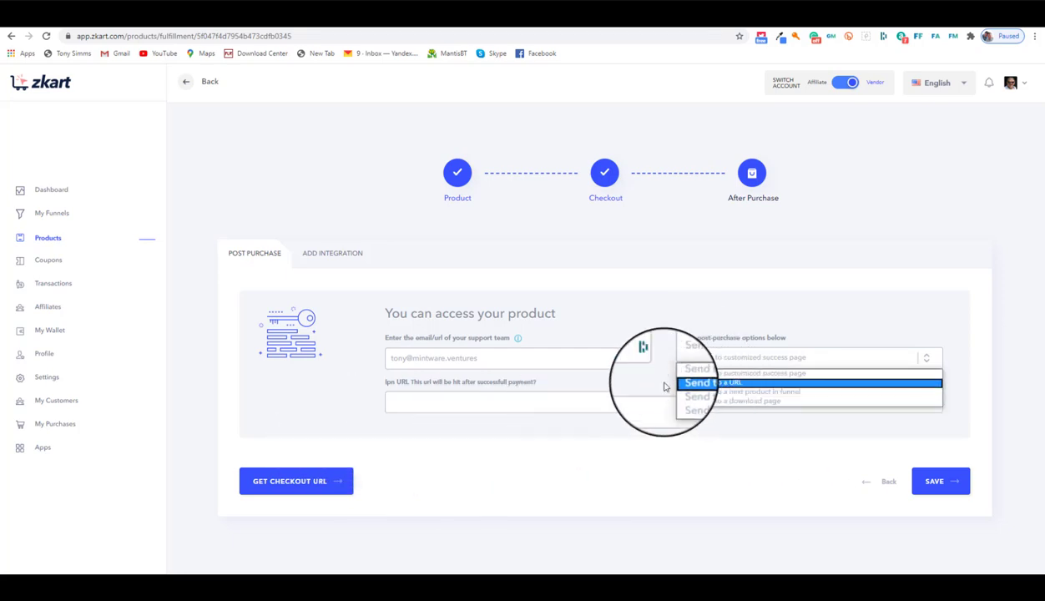
{"action": "left_click", "coordinate": [729, 376]}
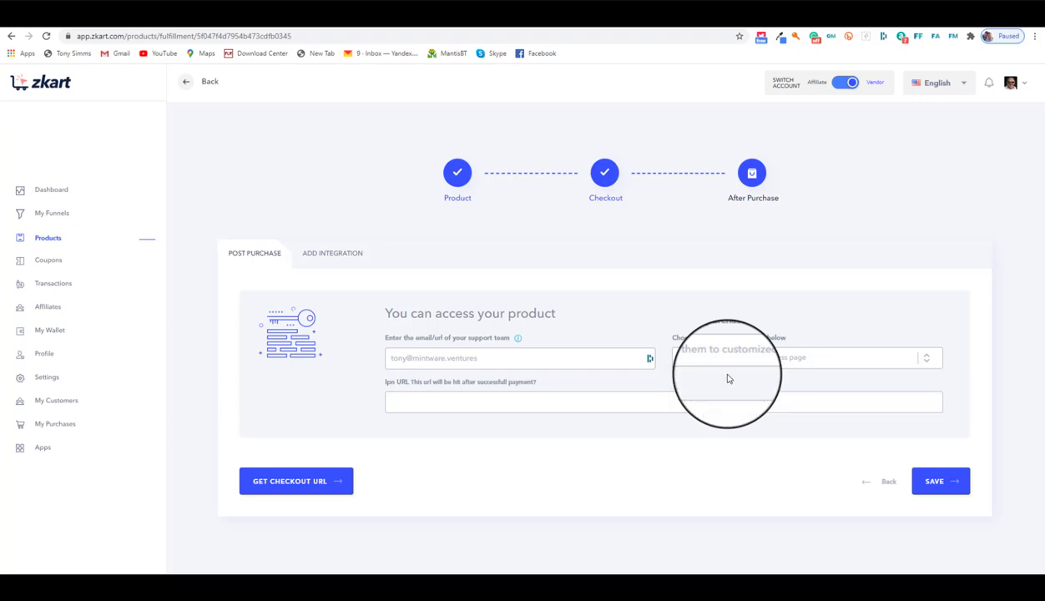
Connect the Sendiio autoresponder integration to the product without choosing a specific list
{"action": "left_click", "coordinate": [338, 259]}
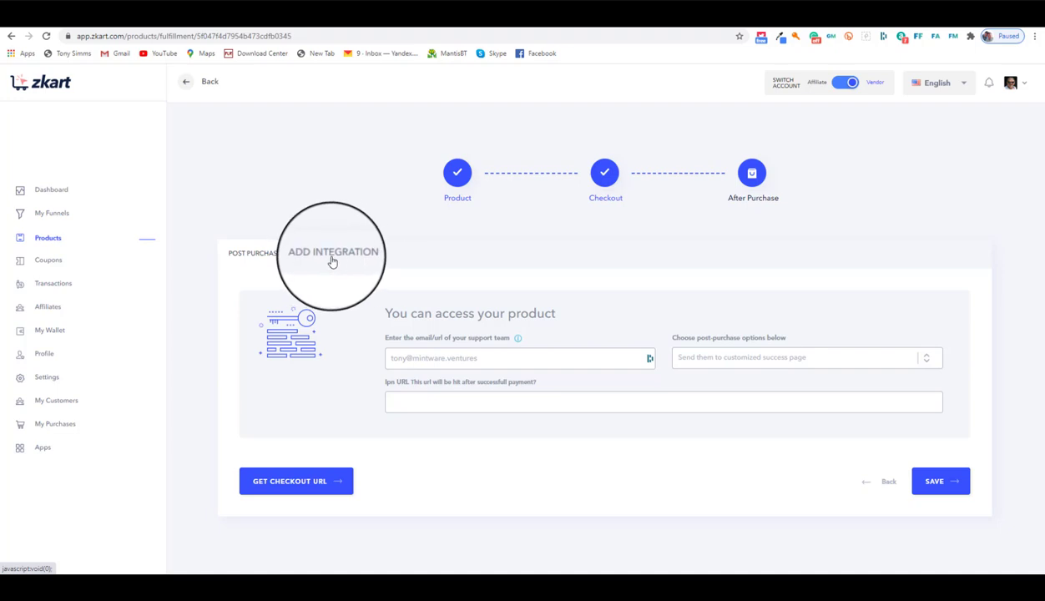
{"action": "left_click", "coordinate": [332, 258]}
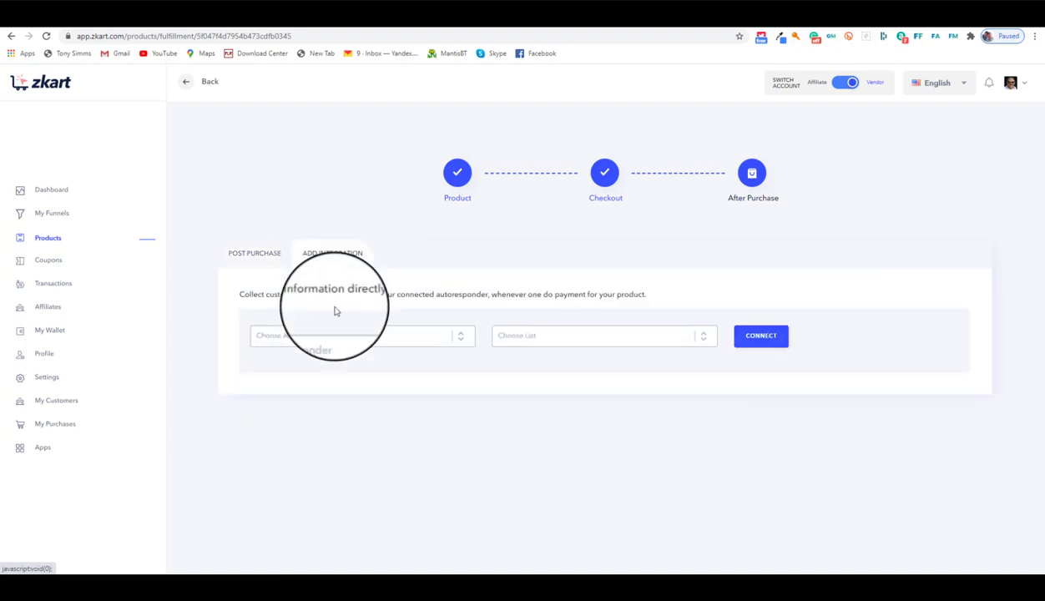
{"action": "left_click", "coordinate": [336, 336]}
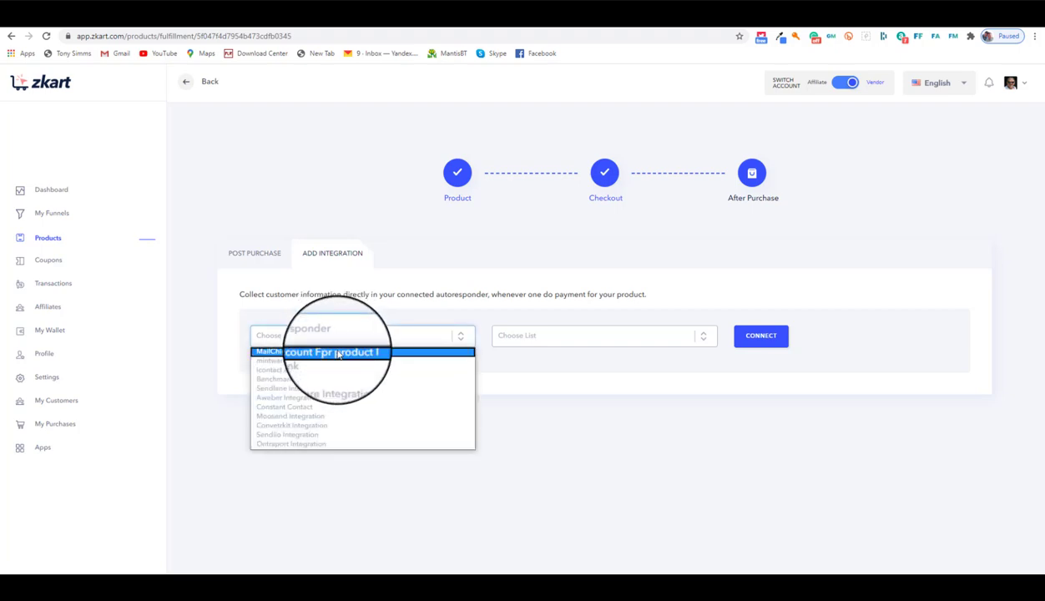
{"action": "left_click", "coordinate": [288, 434]}
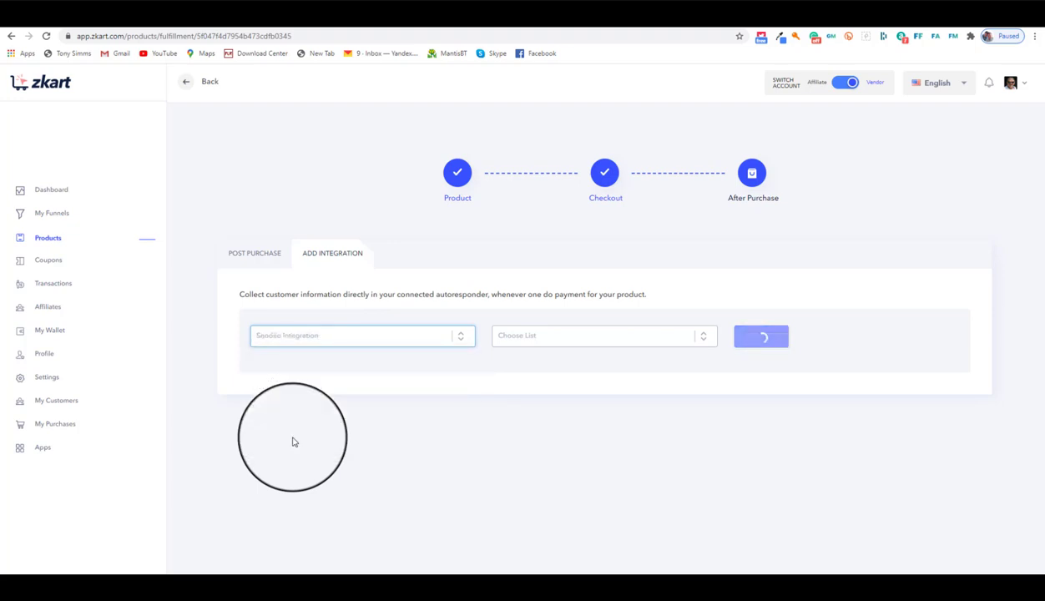
{"action": "left_click", "coordinate": [521, 341]}
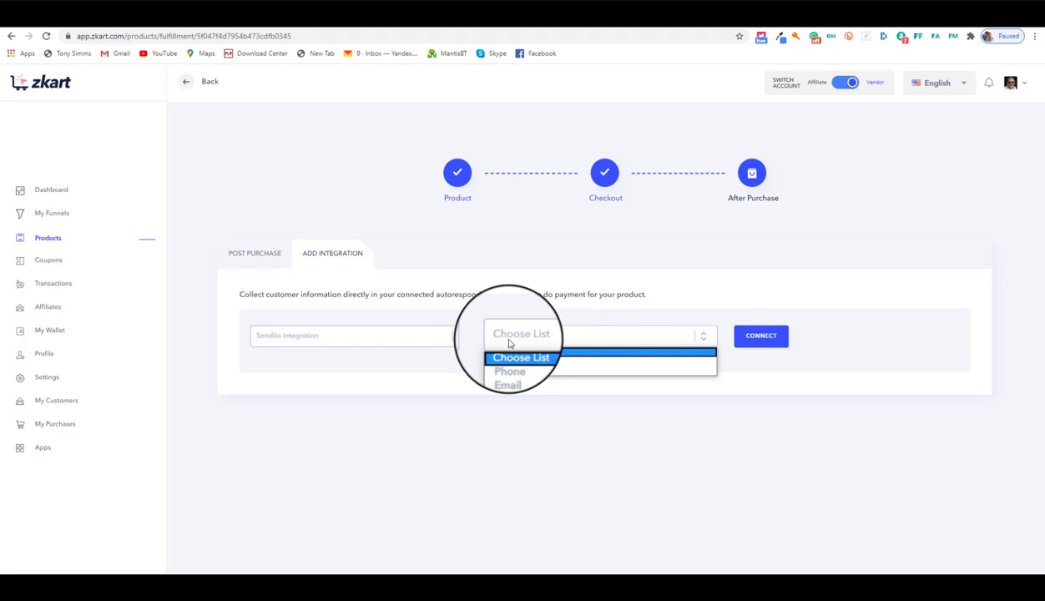
{"action": "left_click", "coordinate": [510, 340]}
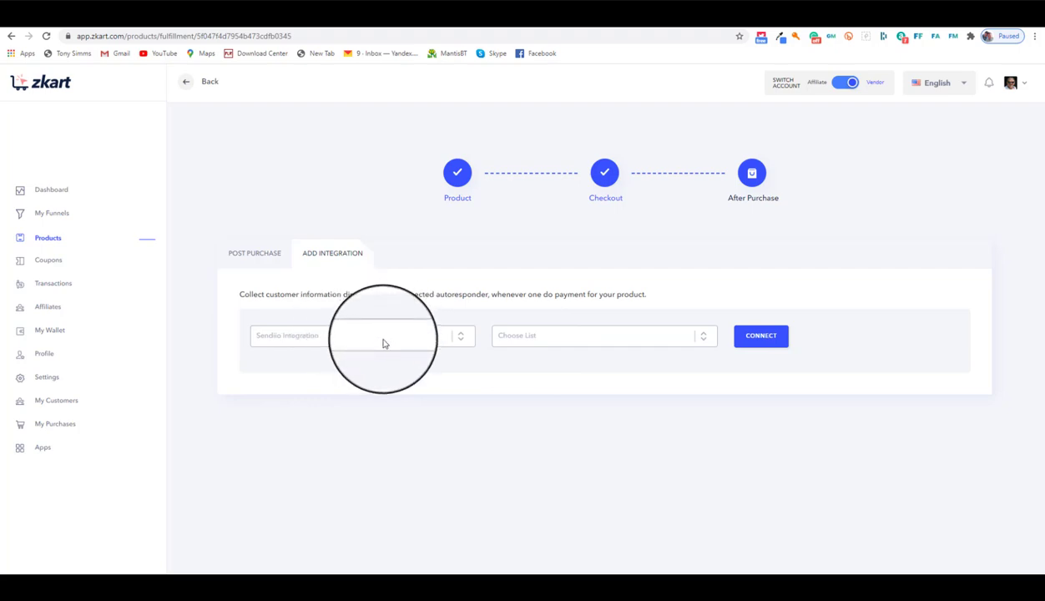
{"action": "left_click", "coordinate": [759, 339]}
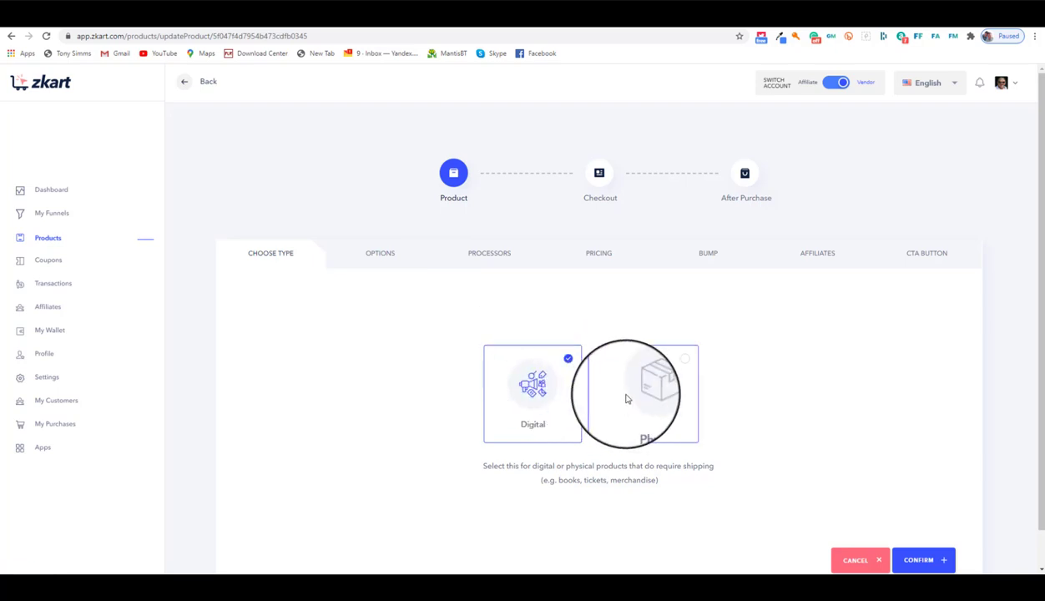
Review the product's options, payment processors, pricing, bump offer and affiliate settings
{"action": "left_click", "coordinate": [376, 257]}
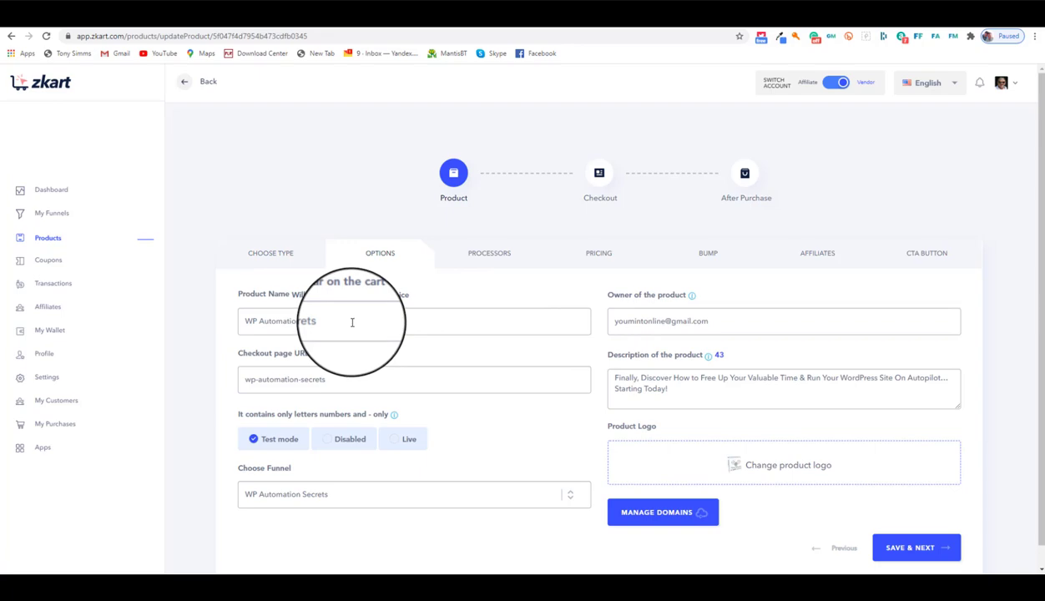
{"action": "scroll", "coordinate": [478, 422], "scroll_direction": "down", "scroll_amount": 1}
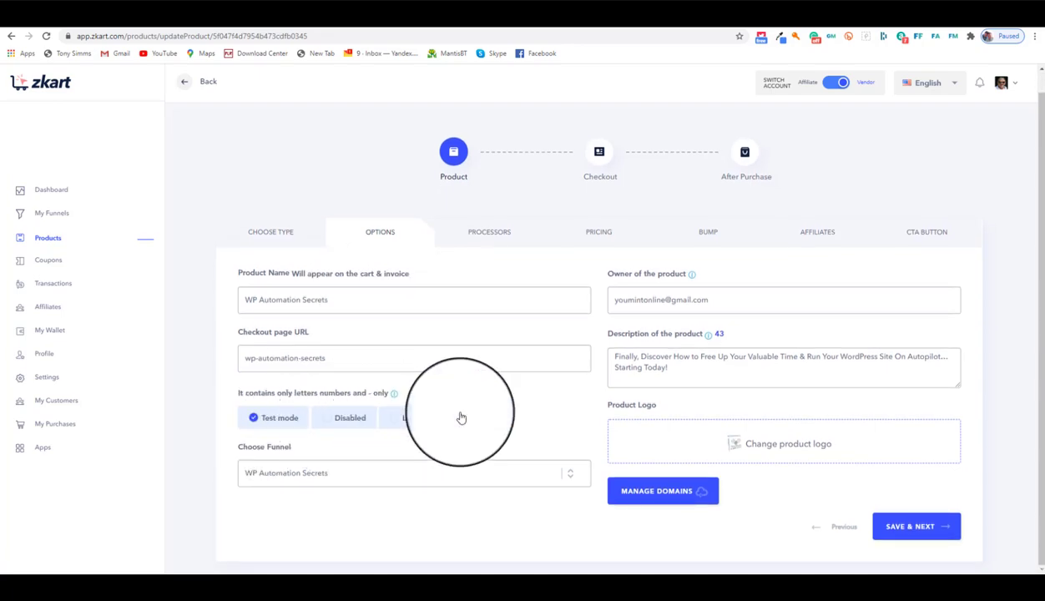
{"action": "left_click", "coordinate": [495, 231]}
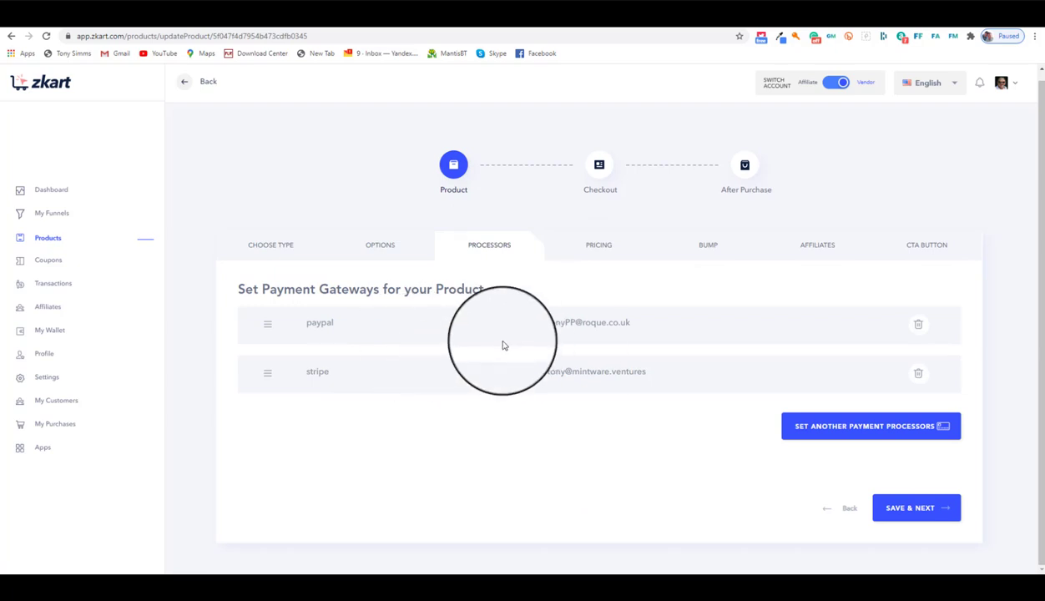
{"action": "left_click", "coordinate": [600, 255]}
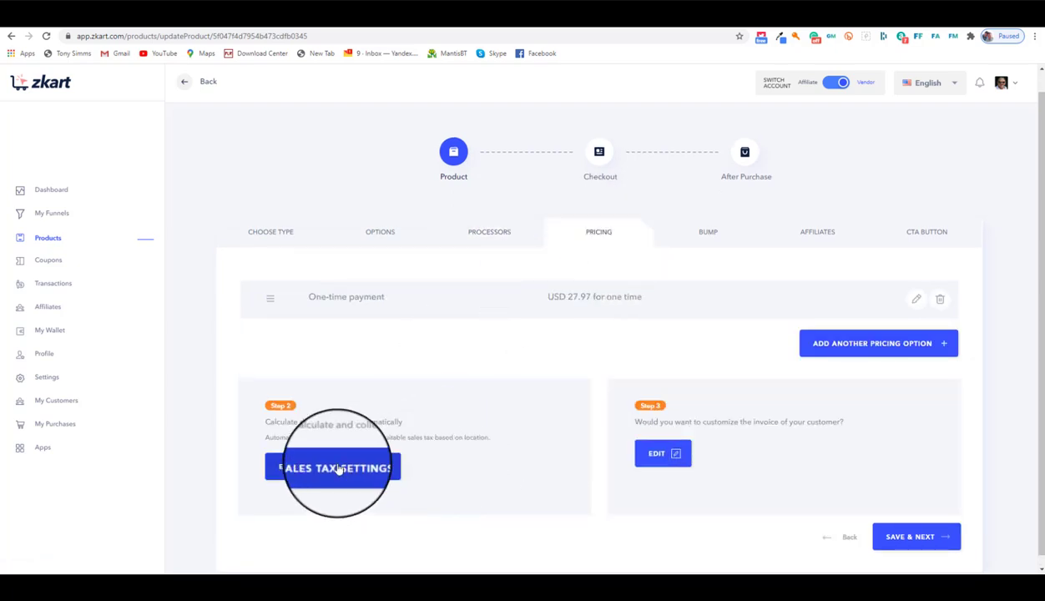
{"action": "left_click", "coordinate": [703, 238]}
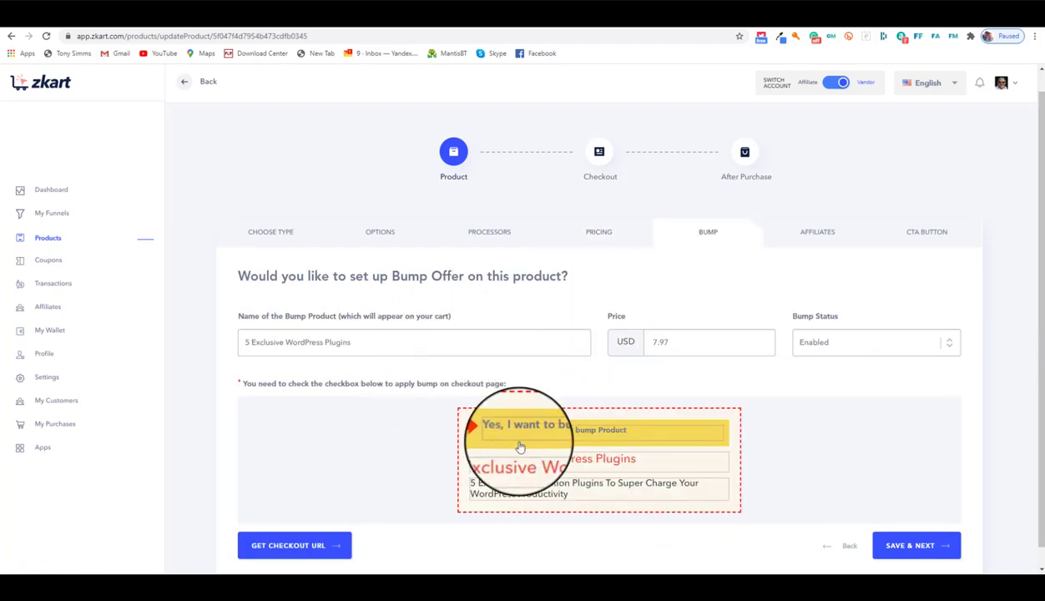
{"action": "left_click", "coordinate": [820, 234]}
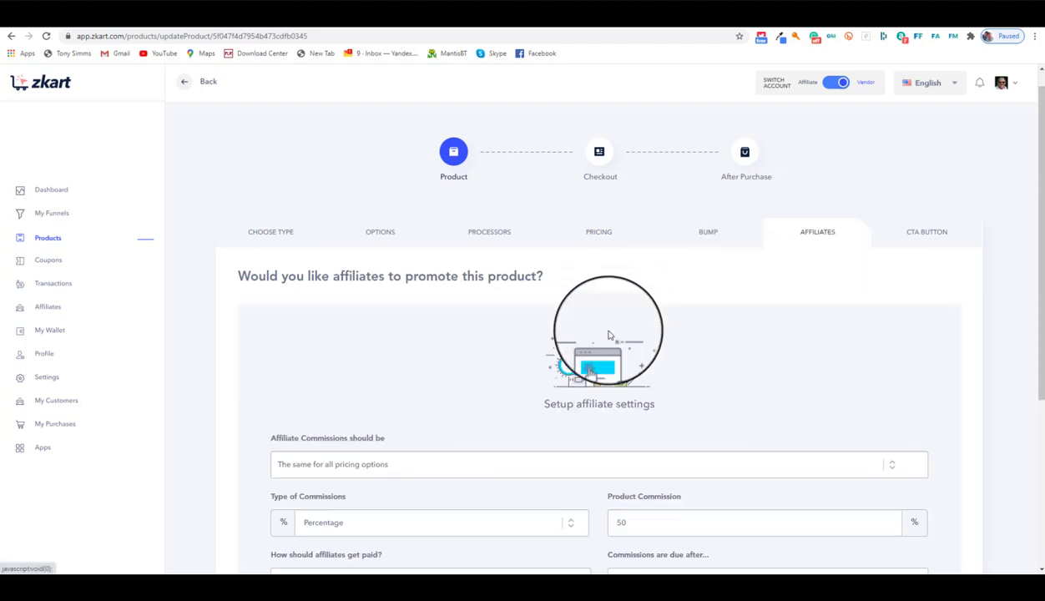
{"action": "scroll", "coordinate": [456, 376], "scroll_direction": "down", "scroll_amount": 3}
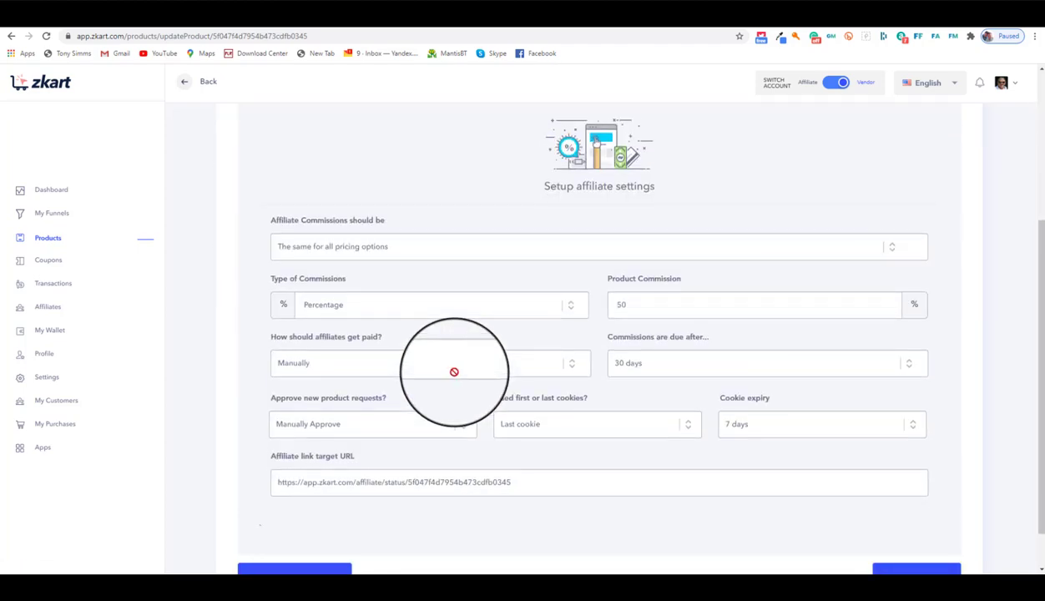
{"action": "scroll", "coordinate": [454, 372], "scroll_direction": "up", "scroll_amount": 2}
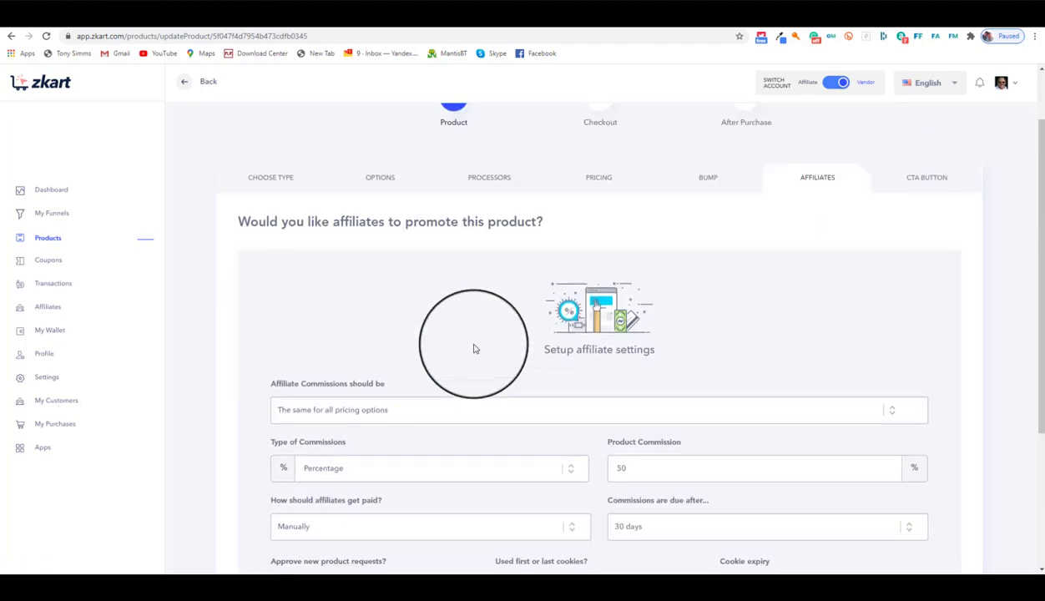
Display the product's checkout URL from the call-to-action button settings, select its full text and close the dialog
{"action": "left_click", "coordinate": [918, 182]}
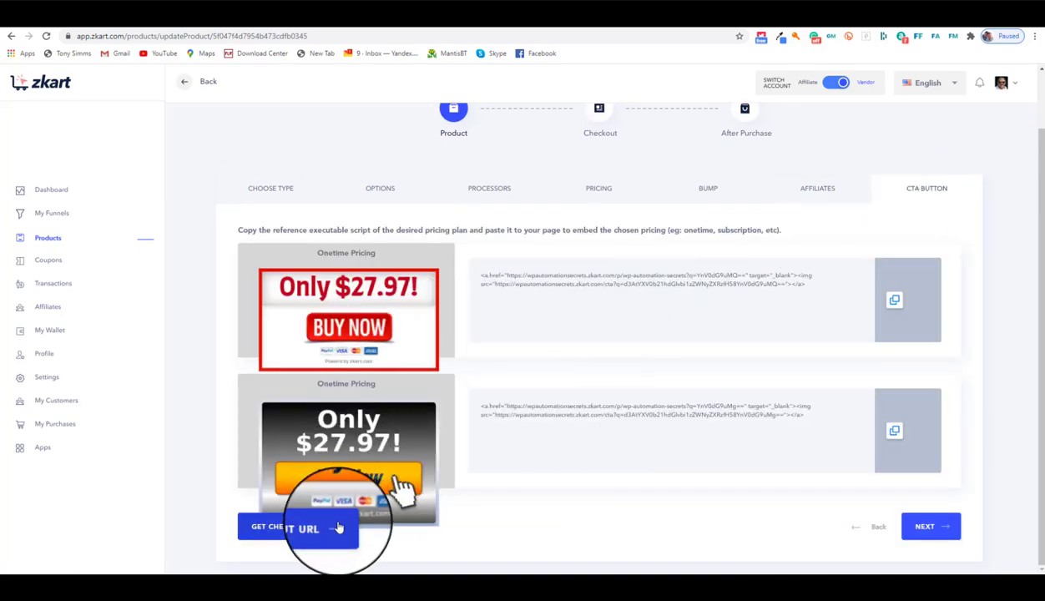
{"action": "left_click", "coordinate": [310, 532]}
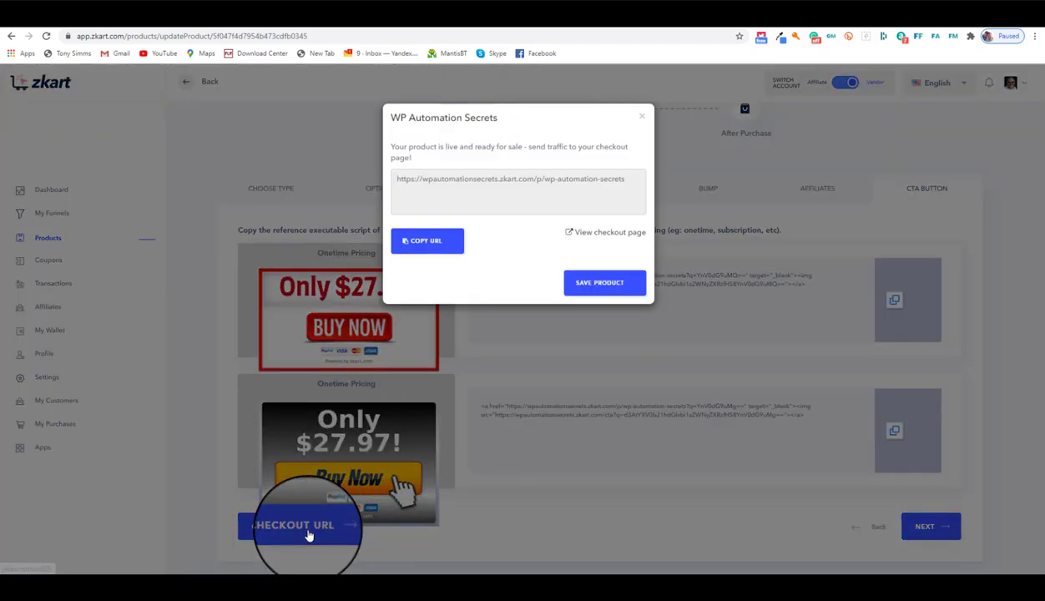
{"action": "left_click_drag", "start_coordinate": [623, 182], "coordinate": [350, 197]}
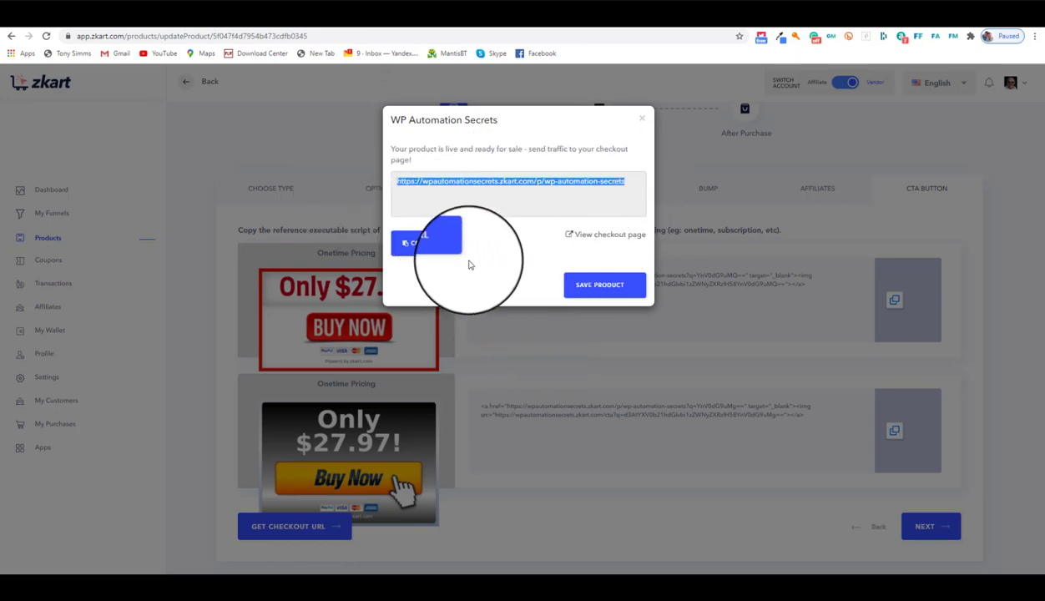
{"action": "left_click", "coordinate": [592, 530]}
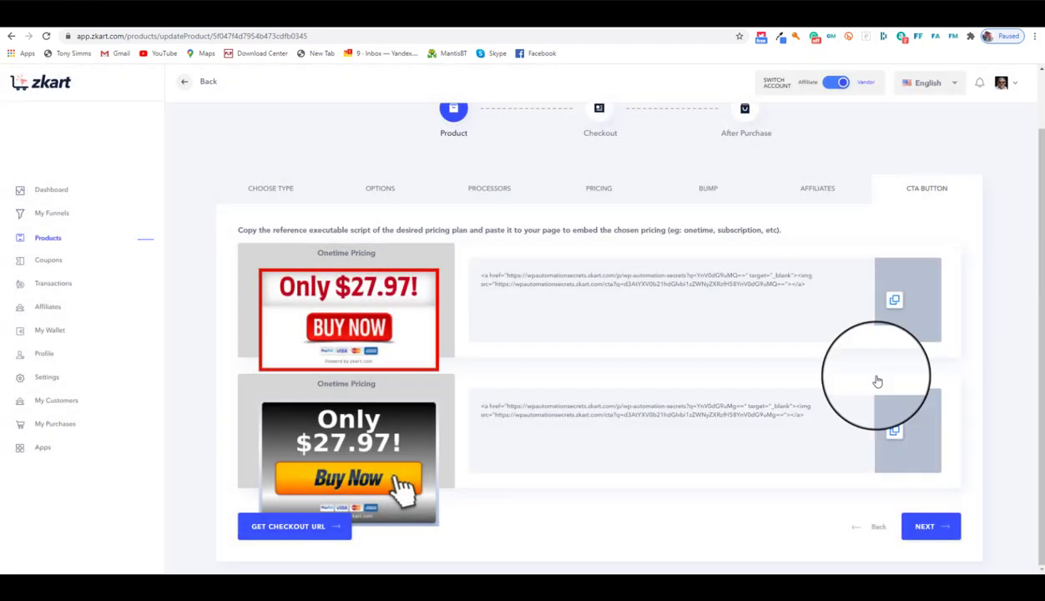
Copy the embed script of the second one-time pricing button, the one with the yellow Buy Now design
{"action": "left_click", "coordinate": [894, 434]}
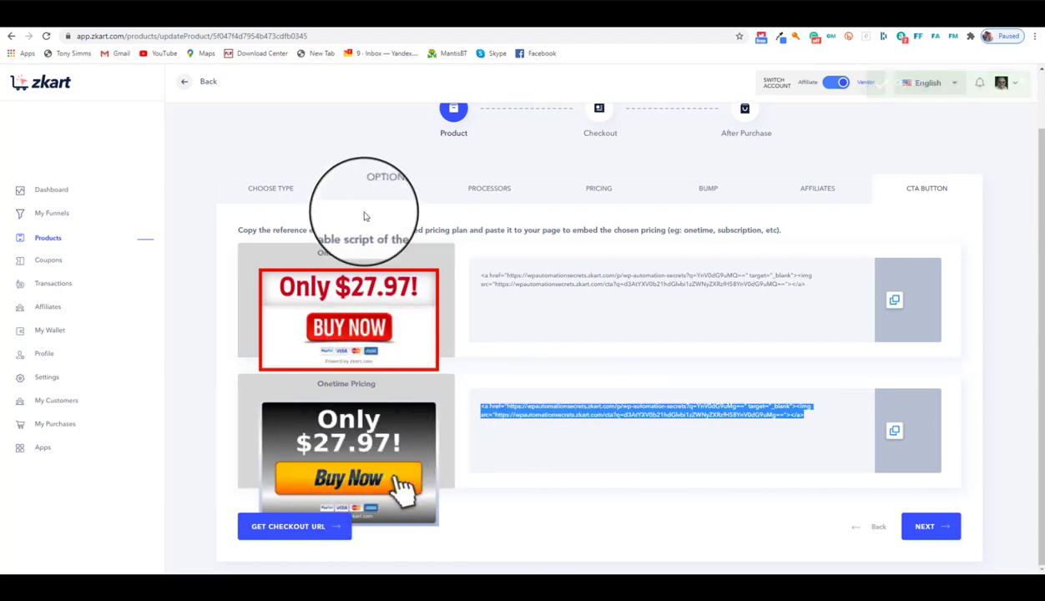
{"action": "scroll", "coordinate": [592, 192], "scroll_direction": "up", "scroll_amount": 2}
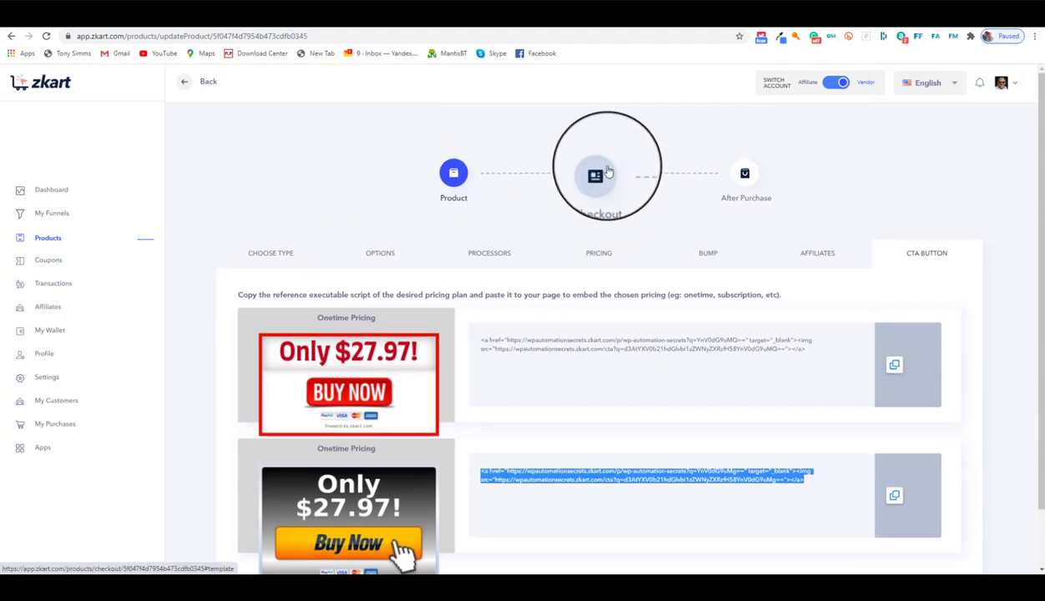
{"action": "scroll", "coordinate": [599, 190], "scroll_direction": "down", "scroll_amount": 2}
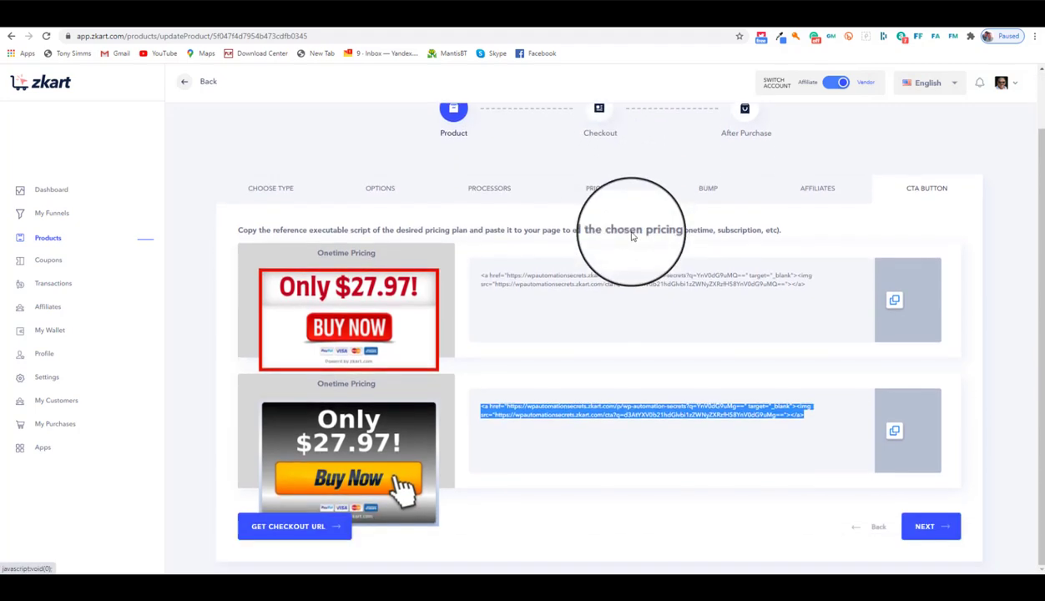
Review the checkout templates, form fields, customized checkout design, success page and tracking script areas
{"action": "left_click", "coordinate": [917, 528]}
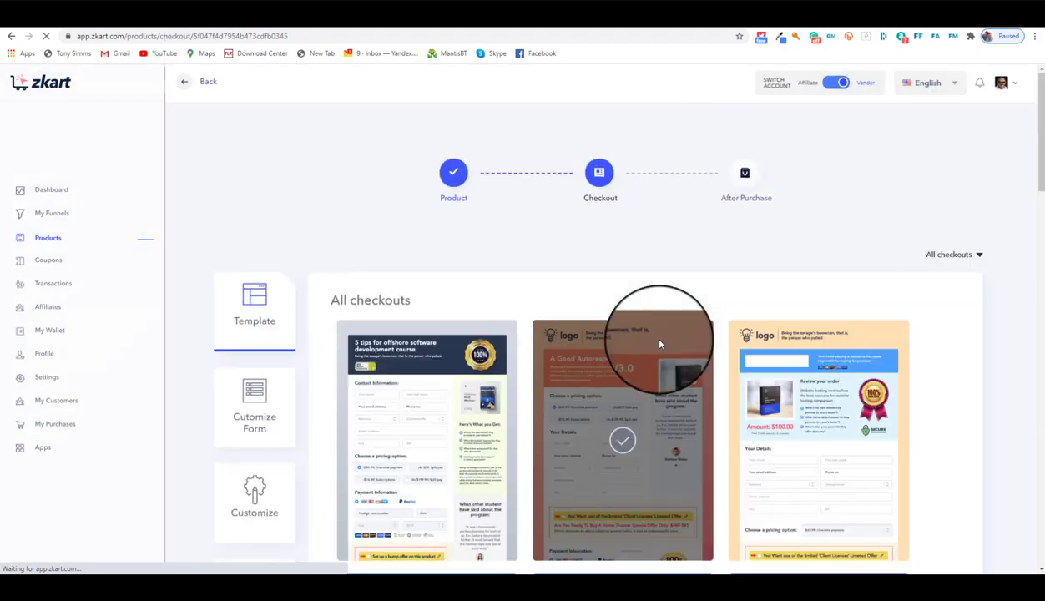
{"action": "scroll", "coordinate": [659, 344], "scroll_direction": "down", "scroll_amount": 3}
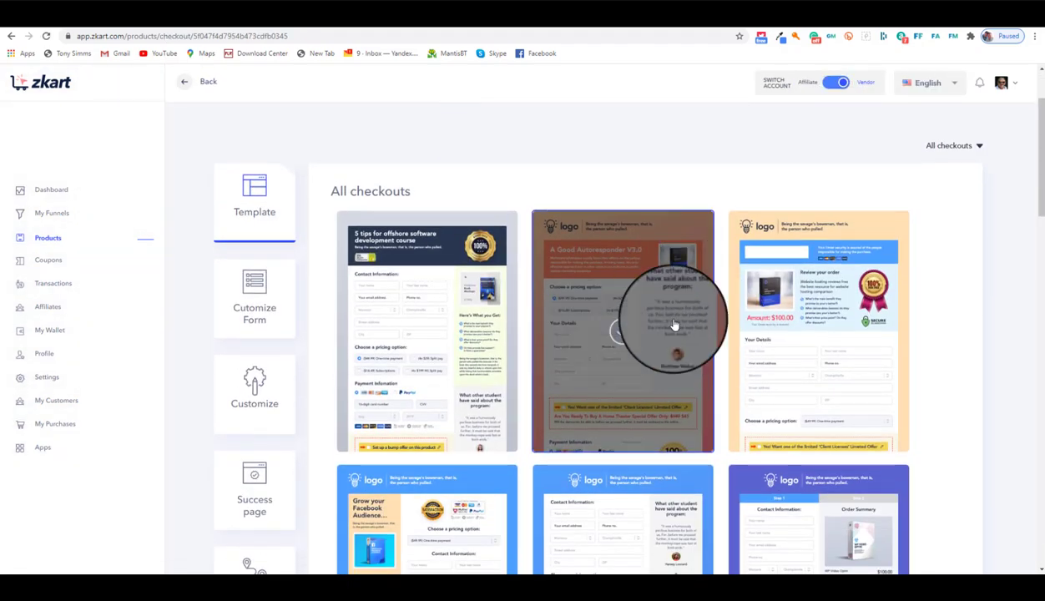
{"action": "left_click", "coordinate": [249, 314]}
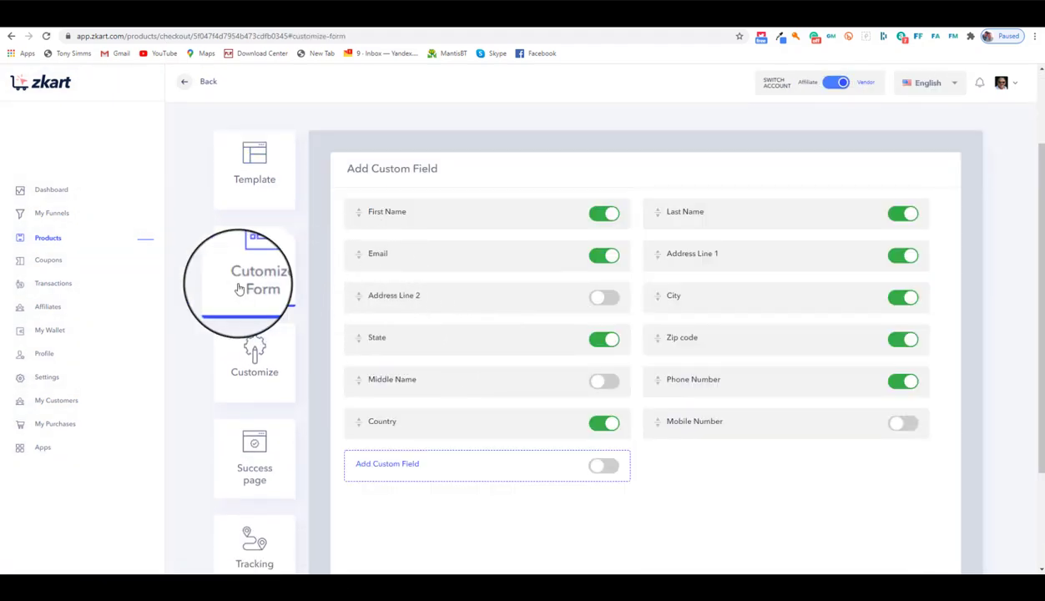
{"action": "left_click", "coordinate": [255, 359]}
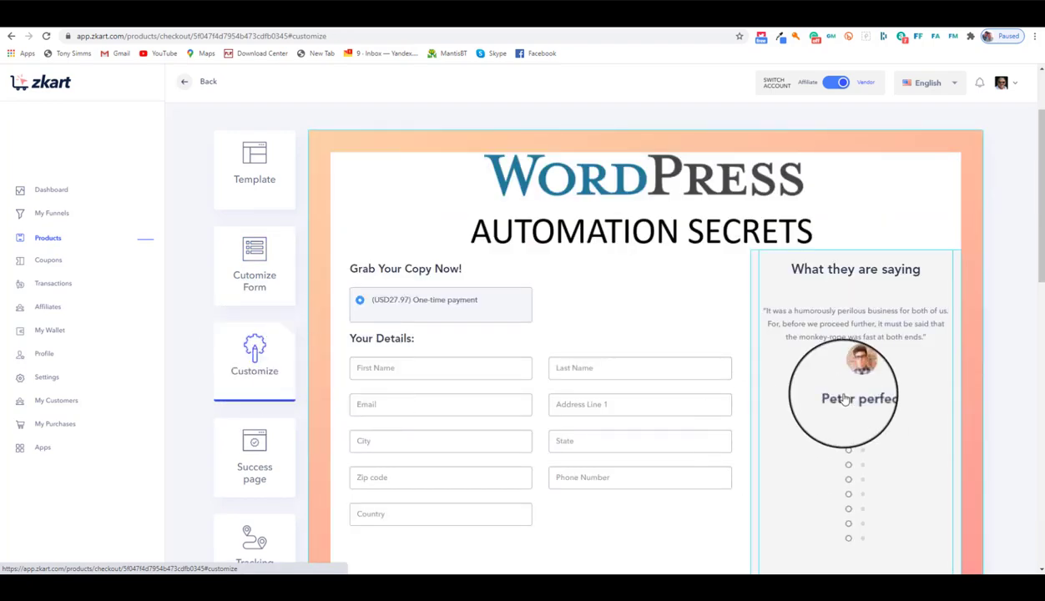
{"action": "scroll", "coordinate": [200, 345], "scroll_direction": "down", "scroll_amount": 3}
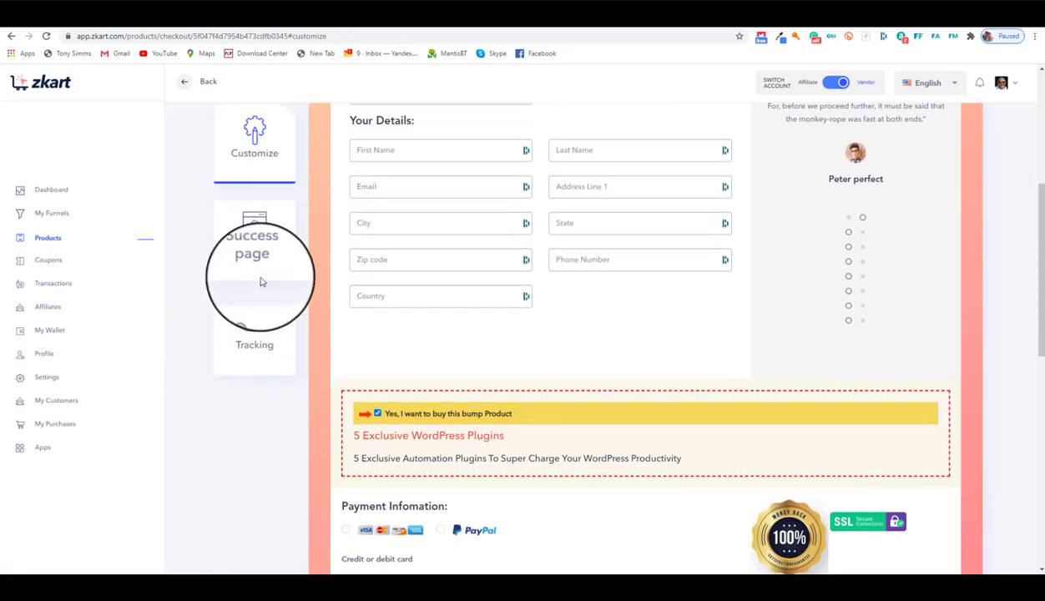
{"action": "left_click", "coordinate": [254, 227]}
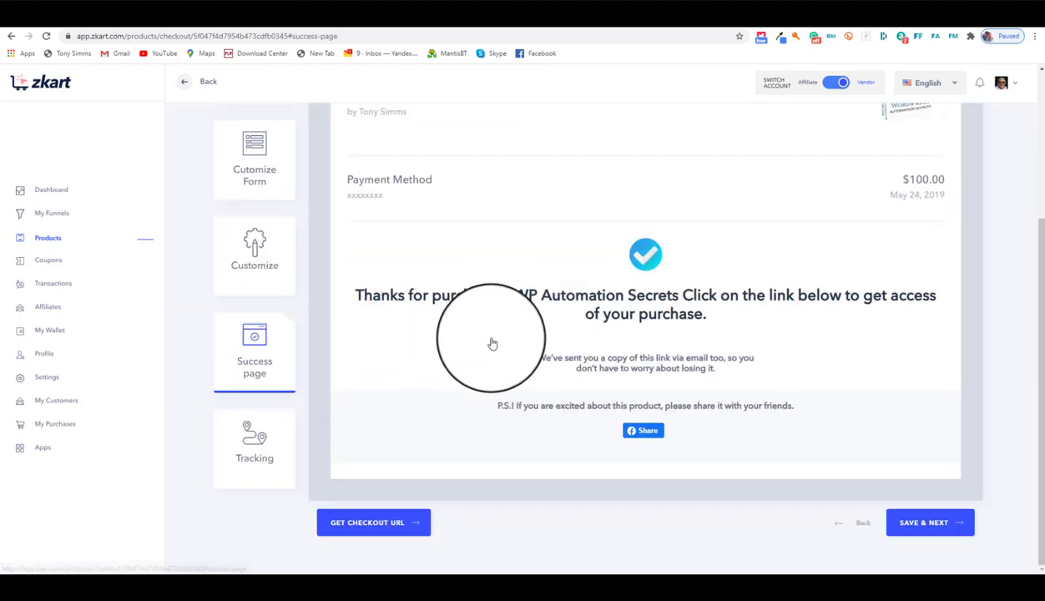
{"action": "left_click", "coordinate": [260, 440]}
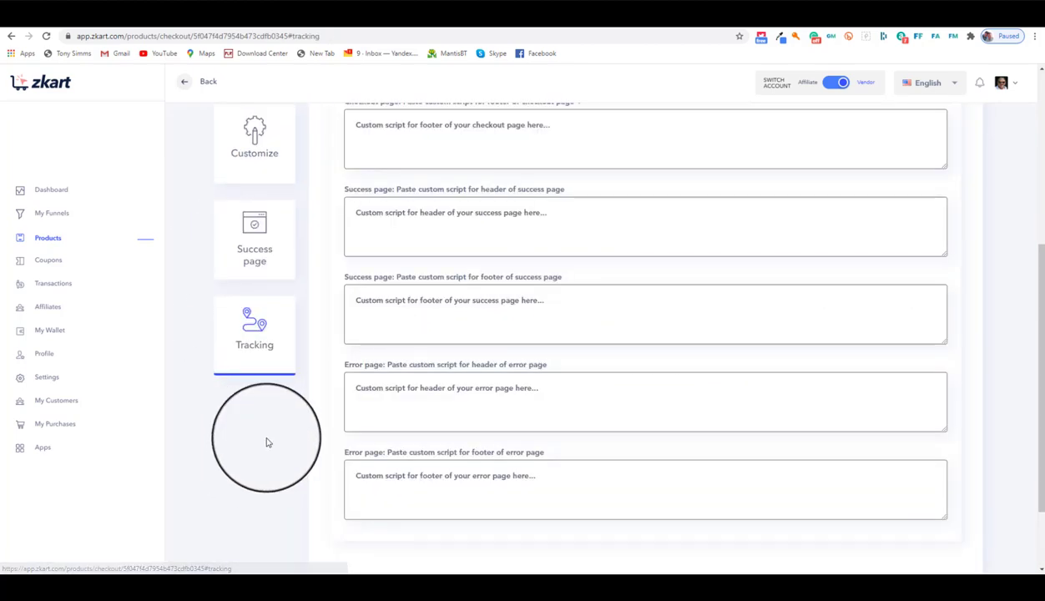
{"action": "scroll", "coordinate": [821, 480], "scroll_direction": "down", "scroll_amount": 2}
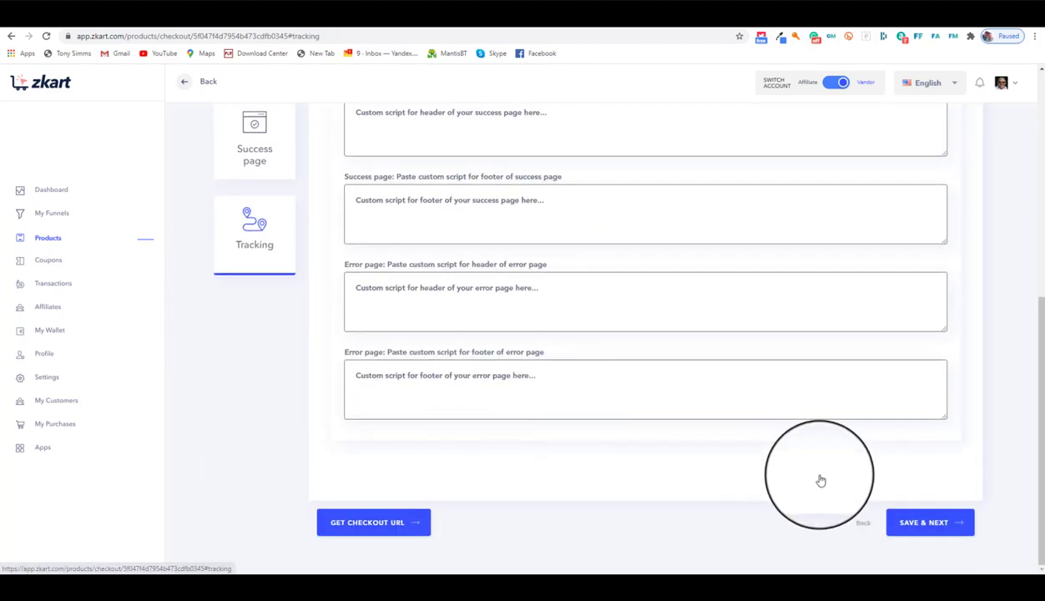
Save the checkout settings and set the post-purchase option to send customers to the customized success page
{"action": "left_click", "coordinate": [938, 531]}
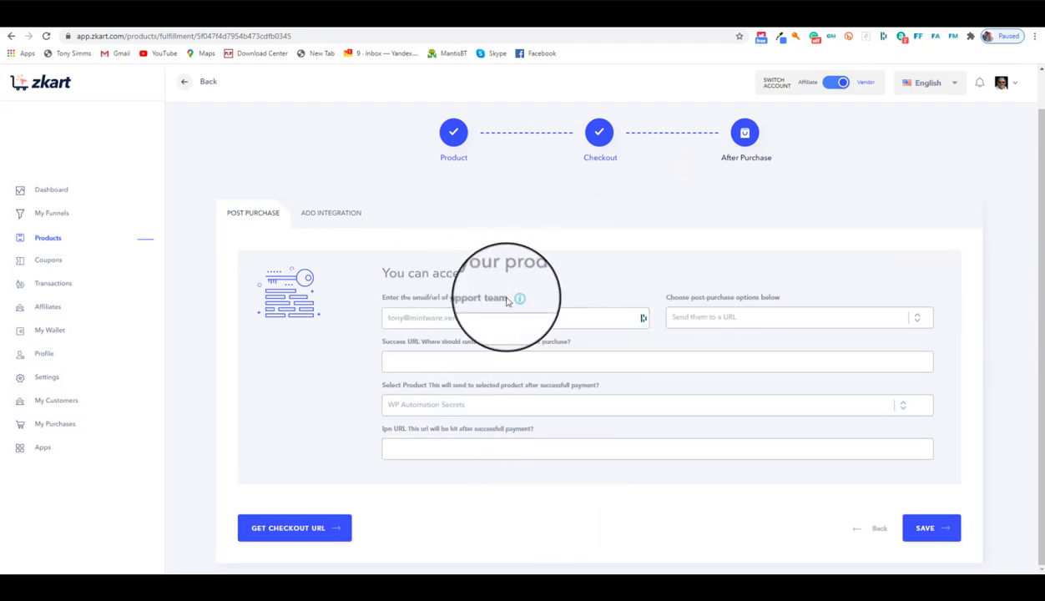
{"action": "left_click", "coordinate": [701, 321]}
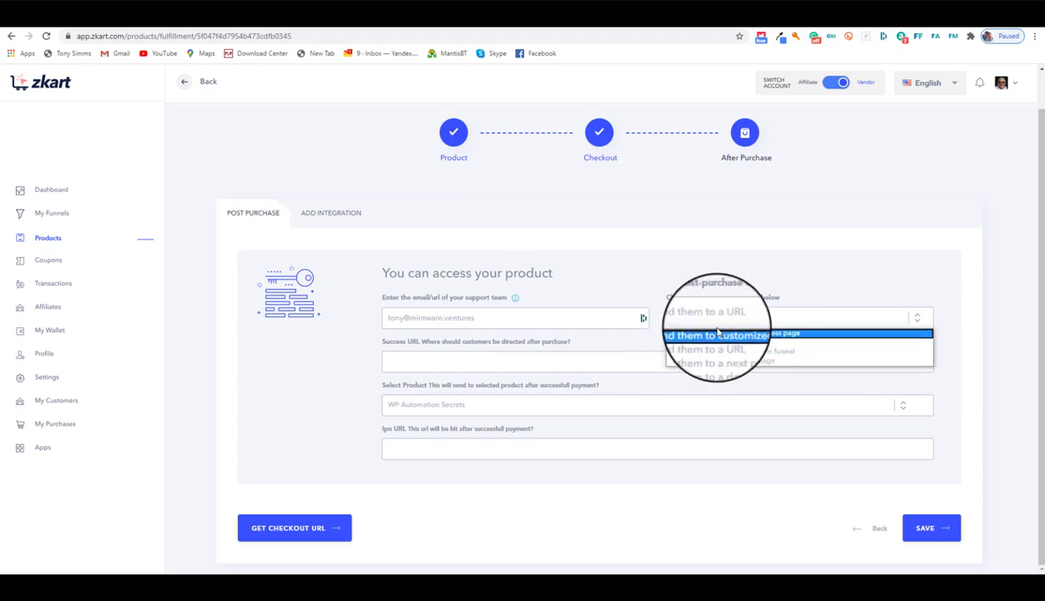
{"action": "left_click", "coordinate": [700, 330]}
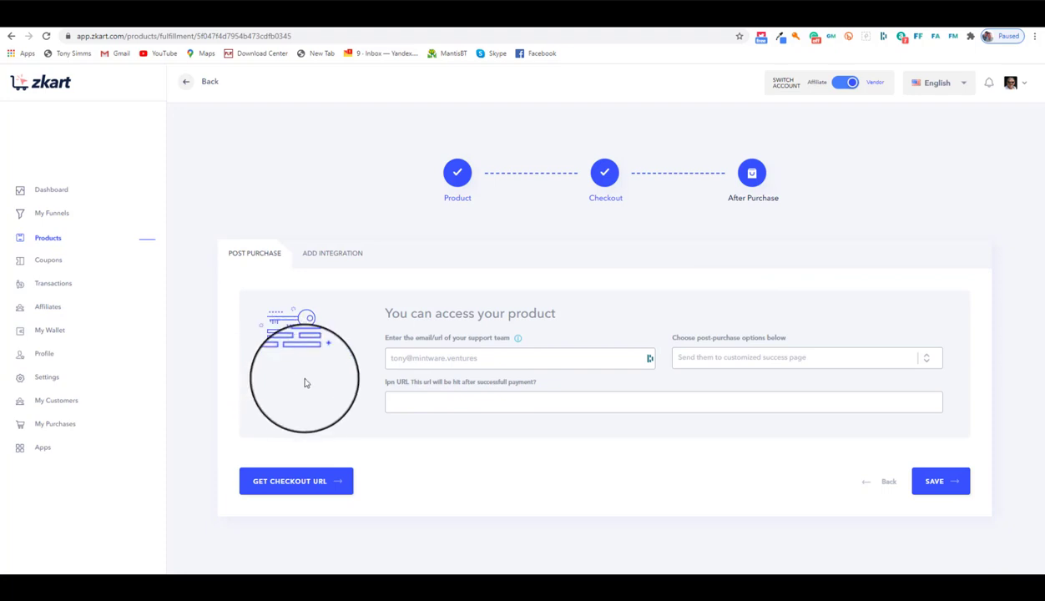
Check the connected Sendiio integration and save the product's post-purchase settings
{"action": "left_click", "coordinate": [321, 255]}
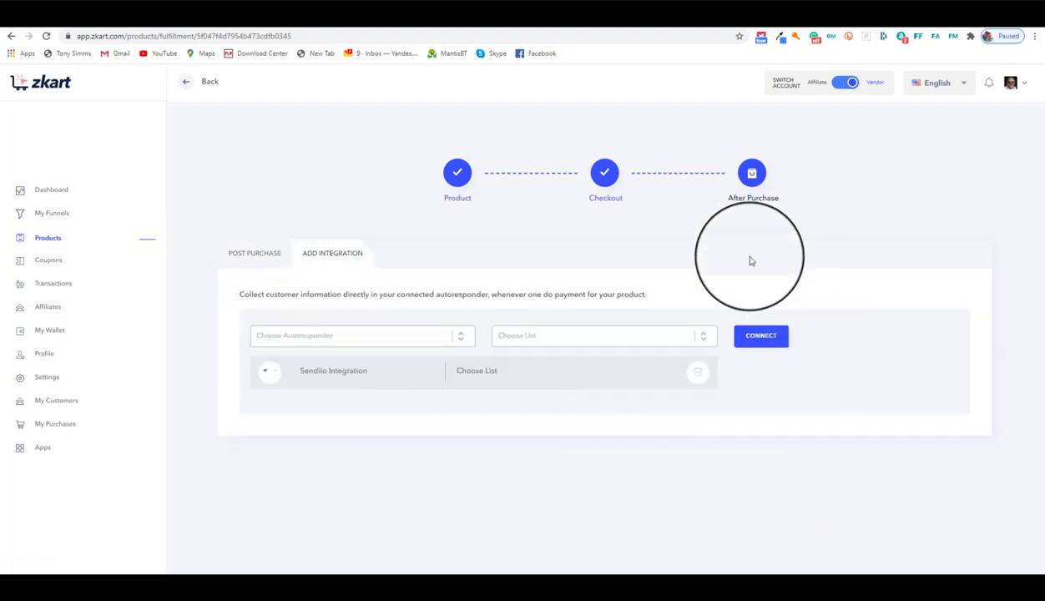
{"action": "left_click", "coordinate": [266, 259]}
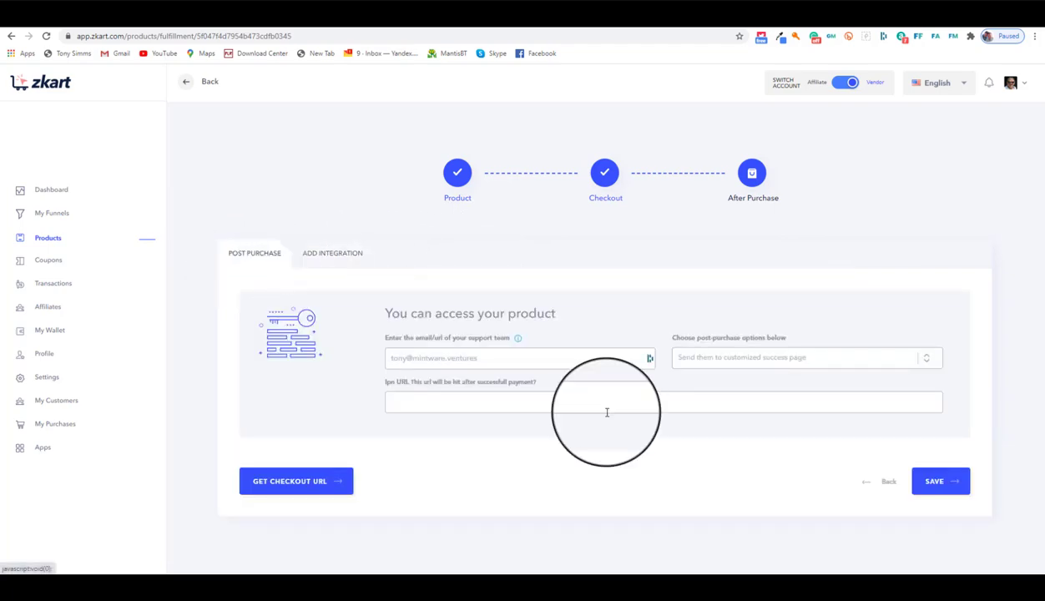
{"action": "left_click", "coordinate": [941, 484]}
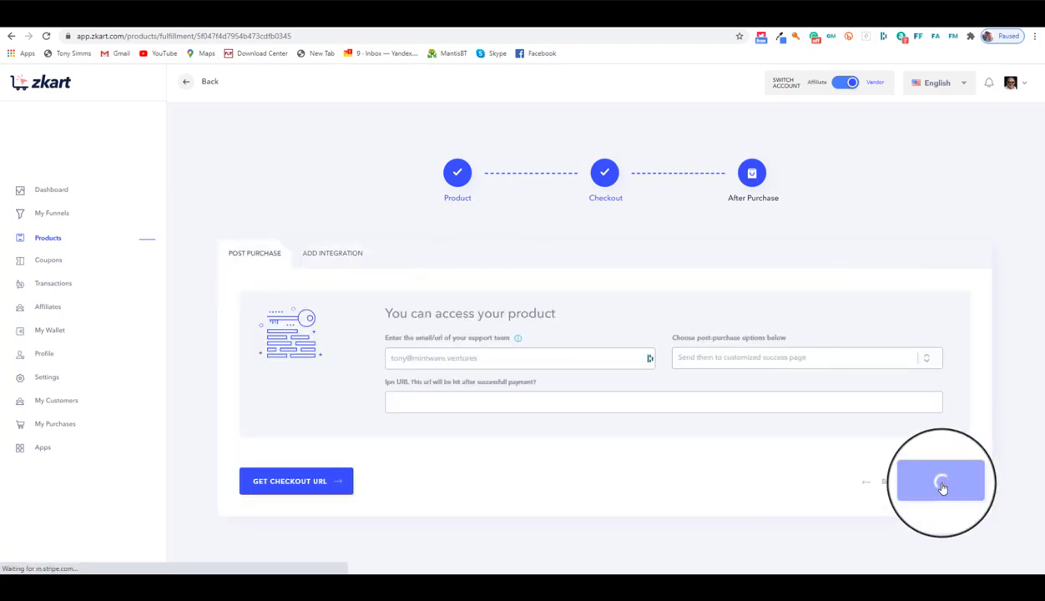